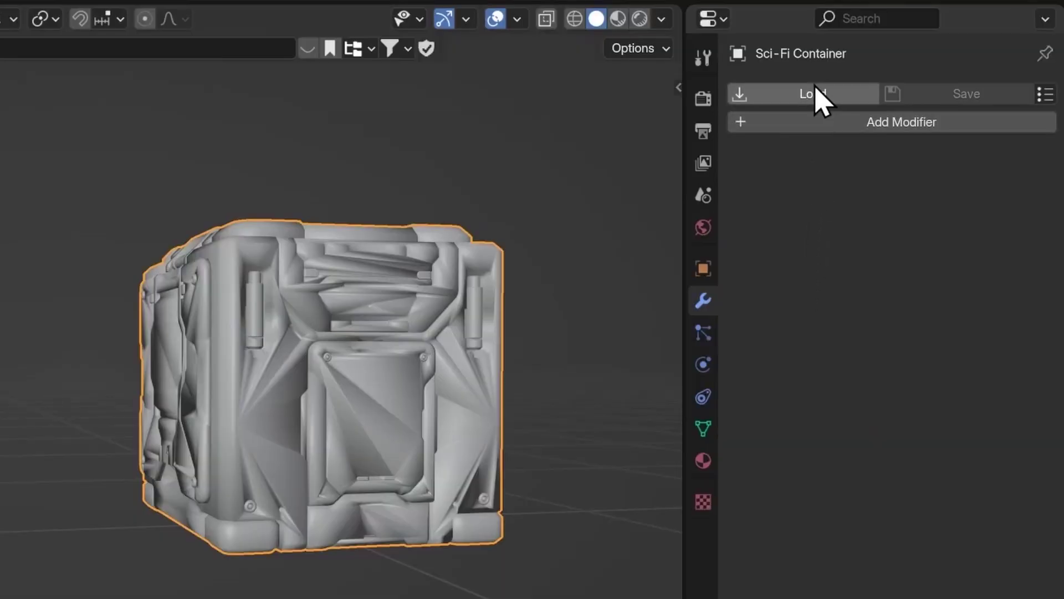
Load the Hard Surface modifier preset onto the Sci-Fi Container
{"action": "left_click", "coordinate": [814, 94]}
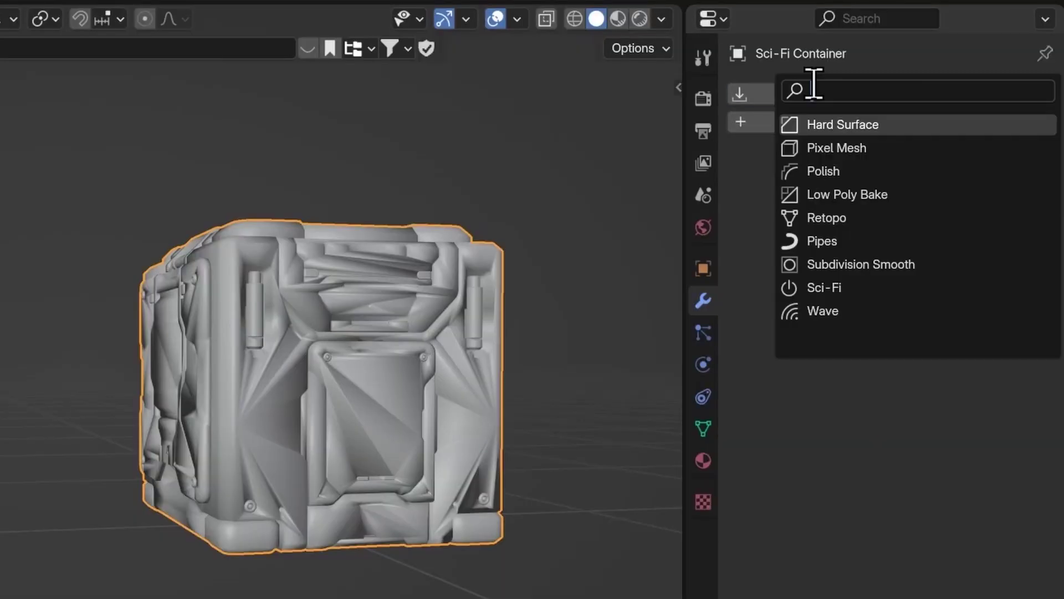
{"action": "left_click", "coordinate": [824, 125]}
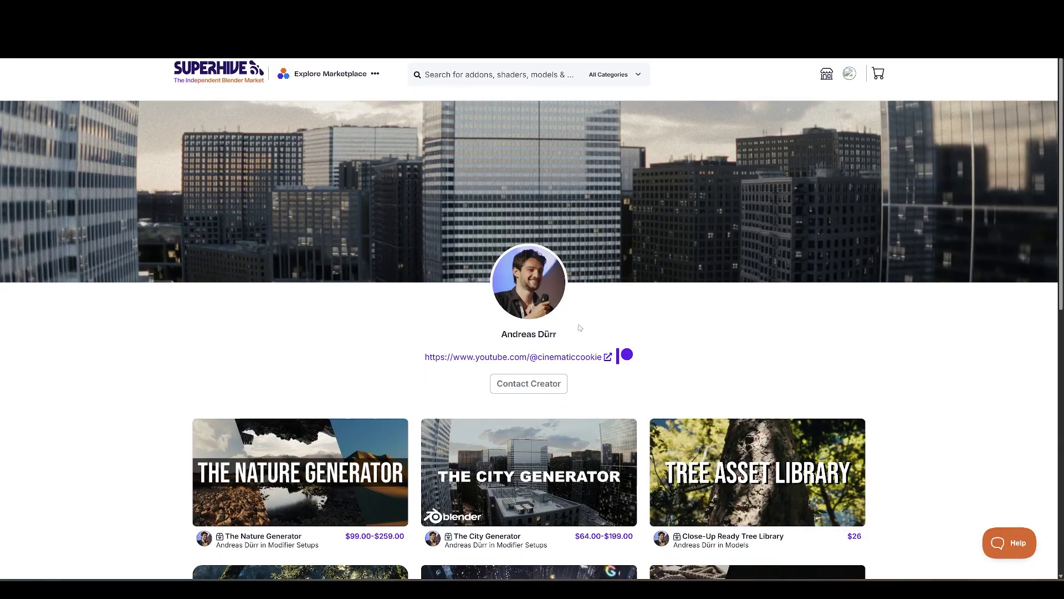
Switch to the Superhive marketplace and browse the product listings on the City Generator creator's page
{"action": "scroll", "coordinate": [726, 333], "scroll_direction": "down", "scroll_amount": 3}
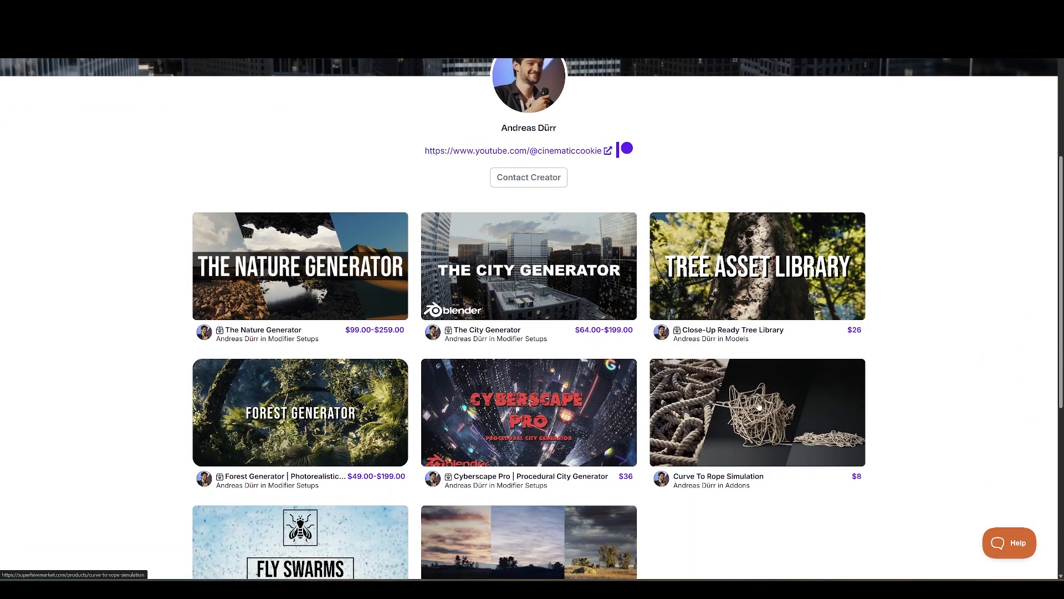
{"action": "scroll", "coordinate": [747, 465], "scroll_direction": "down", "scroll_amount": 2}
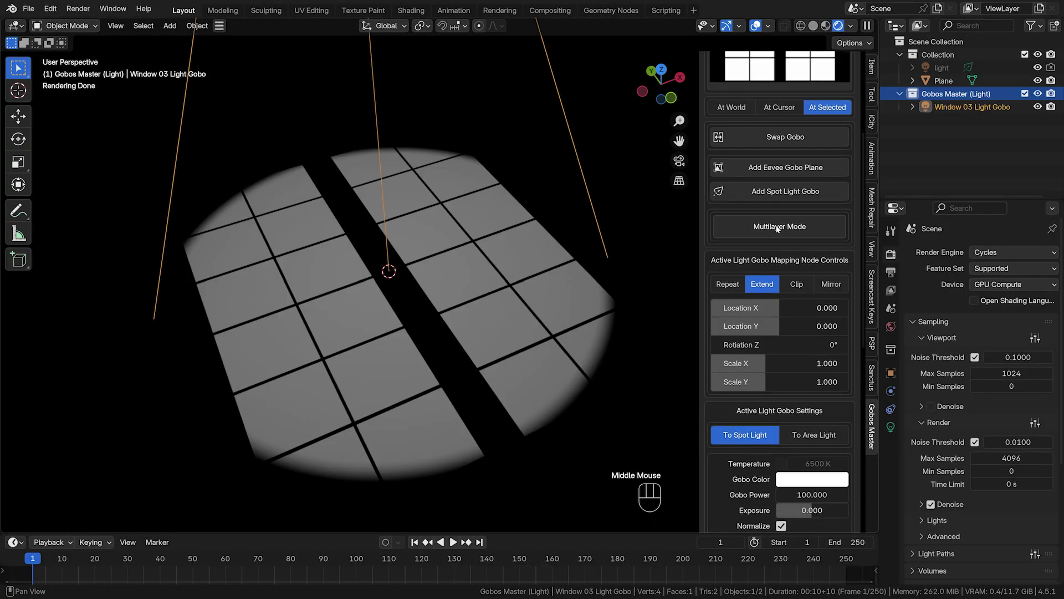
Enable Multilayer Mode on the Window 03 light gobo in Blender and set up its gobo layers
{"action": "left_click", "coordinate": [778, 229]}
{"action": "left_click", "coordinate": [778, 144]}
{"action": "left_click", "coordinate": [685, 285]}
{"action": "middle_click_drag", "start_coordinate": [776, 443], "coordinate": [776, 127]}
{"action": "left_click_drag", "start_coordinate": [765, 339], "coordinate": [815, 320]}
{"action": "left_click", "coordinate": [762, 297]}
{"action": "middle_click_drag", "start_coordinate": [798, 358], "coordinate": [798, 466]}
{"action": "left_click", "coordinate": [746, 317]}
{"action": "left_click", "coordinate": [368, 185]}
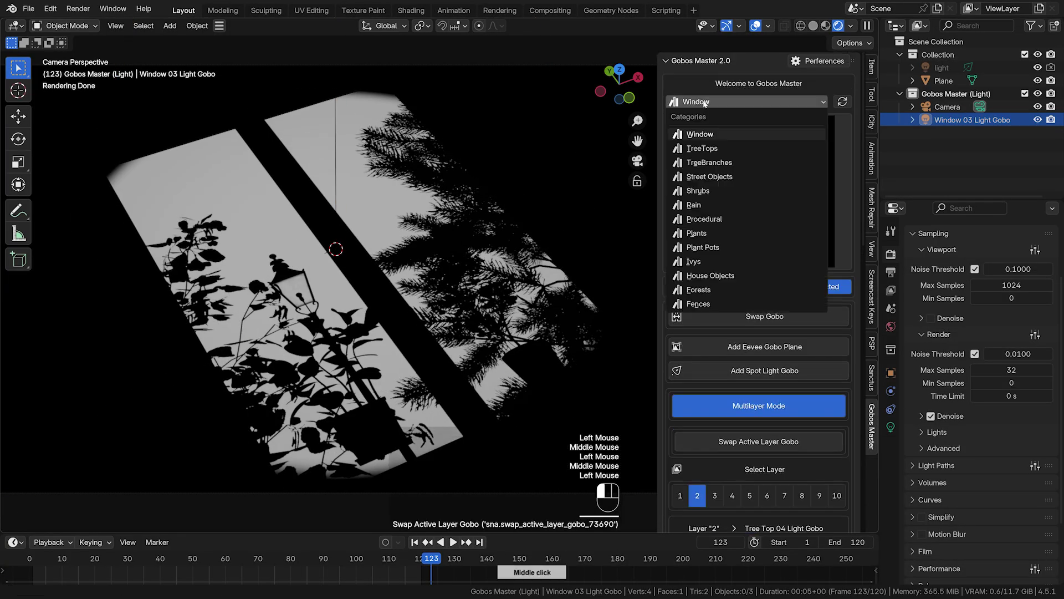
Switch the gobo category to TreeTops and browse its gobos for layer 2 of the light
{"action": "left_click", "coordinate": [721, 145]}
{"action": "left_click", "coordinate": [759, 189]}
{"action": "middle_click_drag", "start_coordinate": [759, 333], "coordinate": [759, 233]}
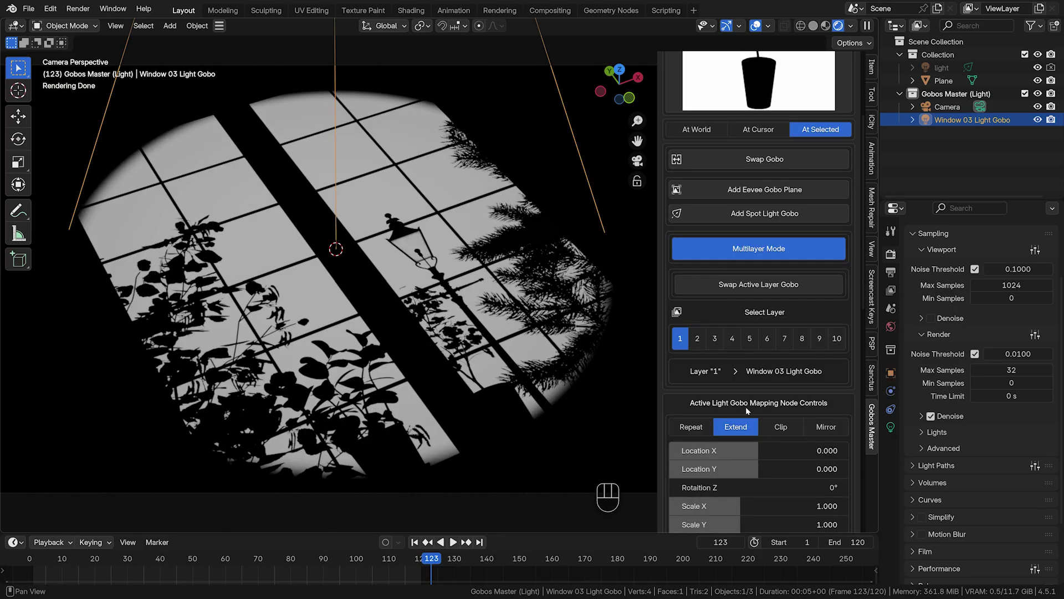
Edit the X and Y mapping scale of the layer 1 window gobo together, and select layer 4
{"action": "middle_click_drag", "start_coordinate": [746, 406], "coordinate": [737, 364]}
{"action": "left_click_drag", "start_coordinate": [759, 441], "coordinate": [760, 458]}
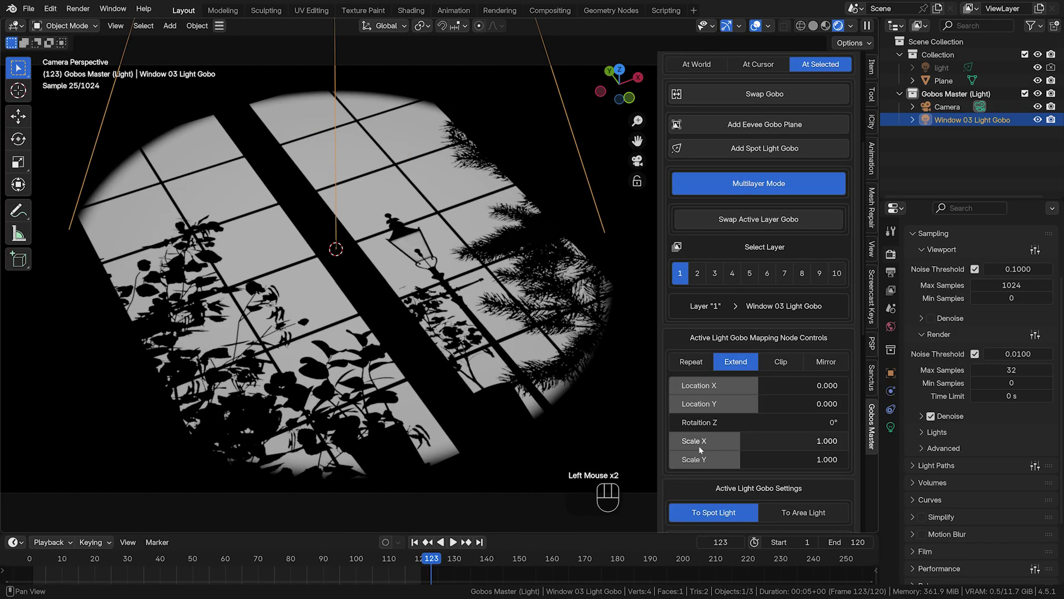
{"action": "left_click", "coordinate": [732, 273]}
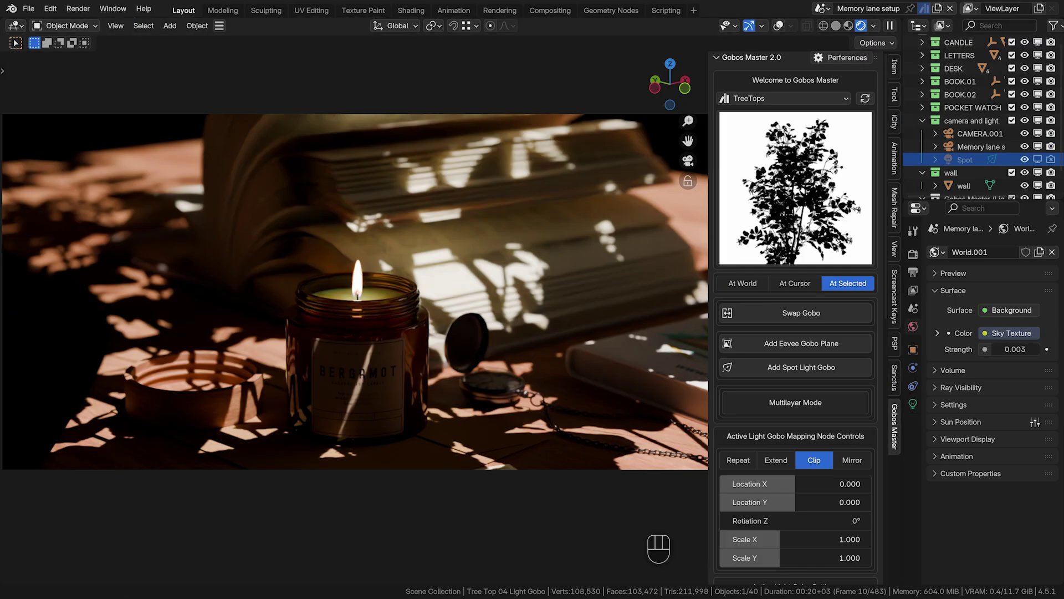
Adjust the mapping controls of the Tree Top 04 light gobo in the candle scene
{"action": "middle_click_drag", "start_coordinate": [787, 508], "coordinate": [787, 358]}
{"action": "left_click_drag", "start_coordinate": [787, 368], "coordinate": [821, 433]}
{"action": "left_click", "coordinate": [766, 348]}
{"action": "scroll", "coordinate": [665, 388], "scroll_direction": "down", "scroll_amount": 1}
{"action": "scroll", "coordinate": [666, 388], "scroll_direction": "up", "scroll_amount": 2}
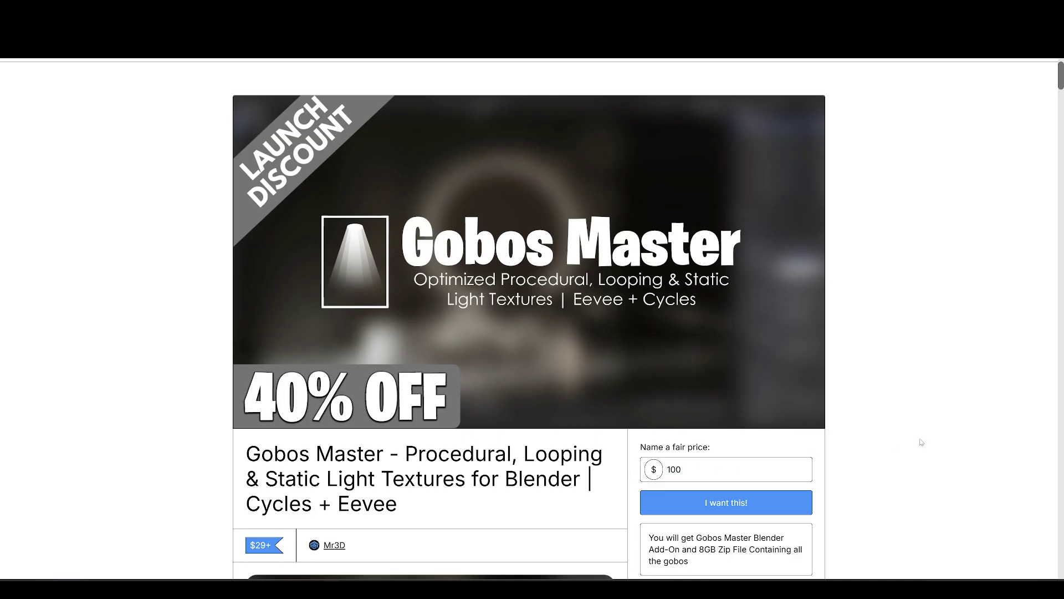
Switch to the Gobos Master product page and review its description, multilayer system, gobo swapping and procedural control demos
{"action": "scroll", "coordinate": [903, 387], "scroll_direction": "down", "scroll_amount": 5}
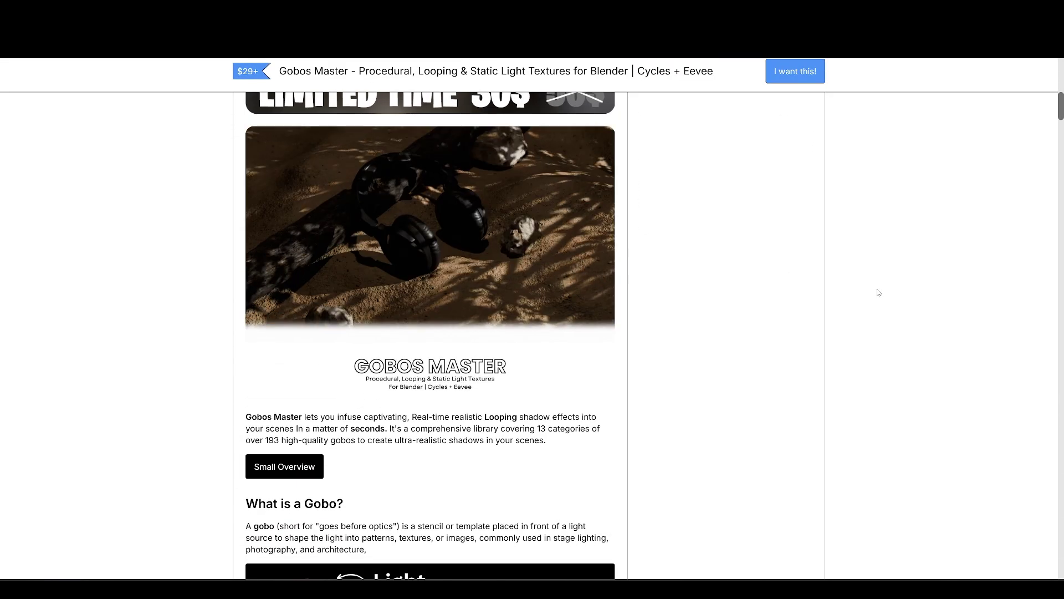
{"action": "scroll", "coordinate": [878, 293], "scroll_direction": "down", "scroll_amount": 6}
{"action": "scroll", "coordinate": [842, 358], "scroll_direction": "down", "scroll_amount": 2}
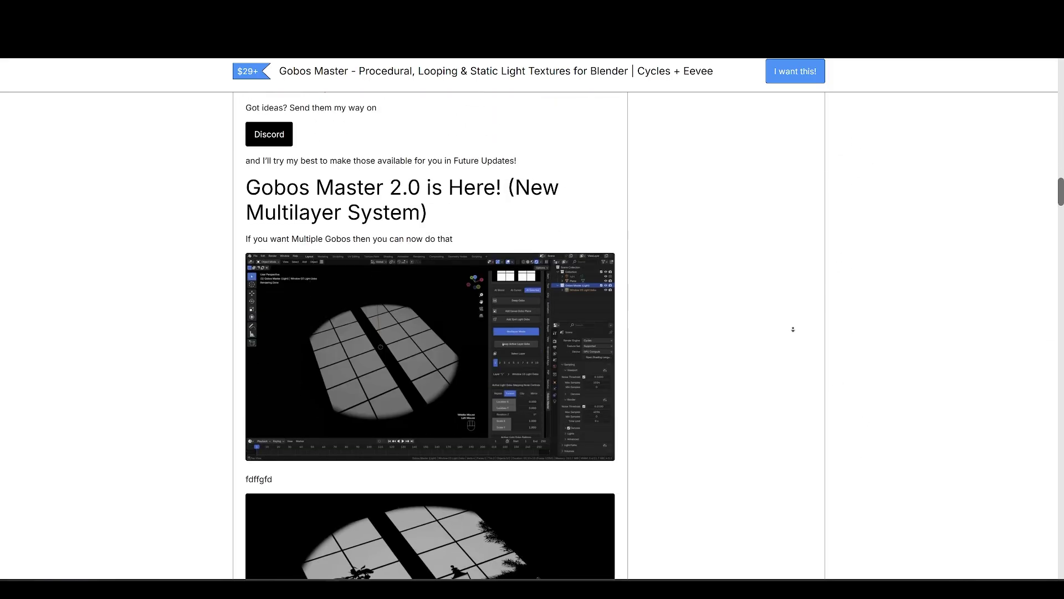
{"action": "scroll", "coordinate": [792, 330], "scroll_direction": "down", "scroll_amount": 1}
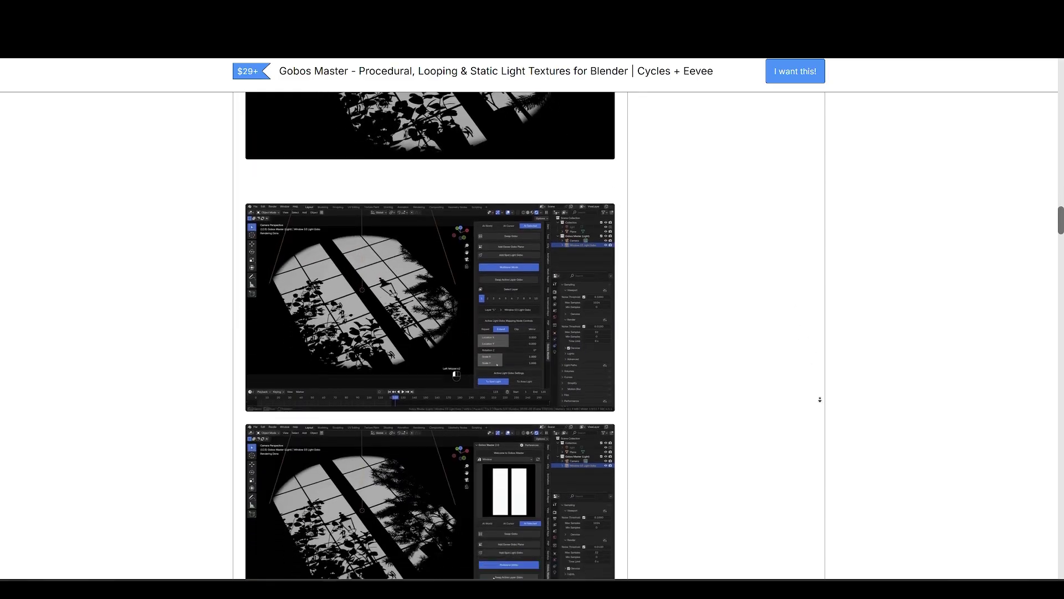
{"action": "scroll", "coordinate": [786, 347], "scroll_direction": "down", "scroll_amount": 4}
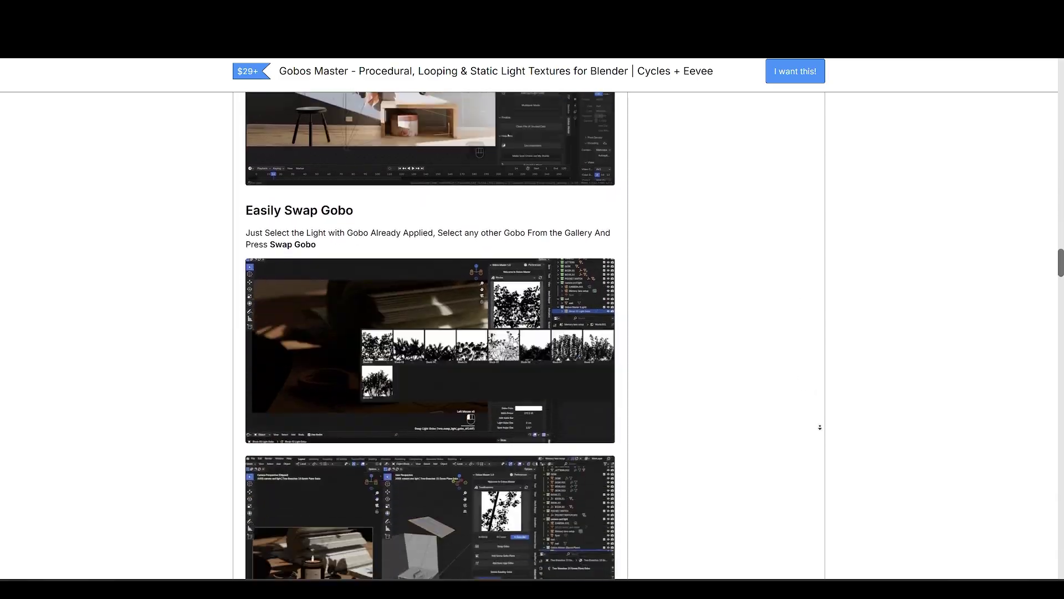
{"action": "scroll", "coordinate": [817, 414], "scroll_direction": "down", "scroll_amount": 9}
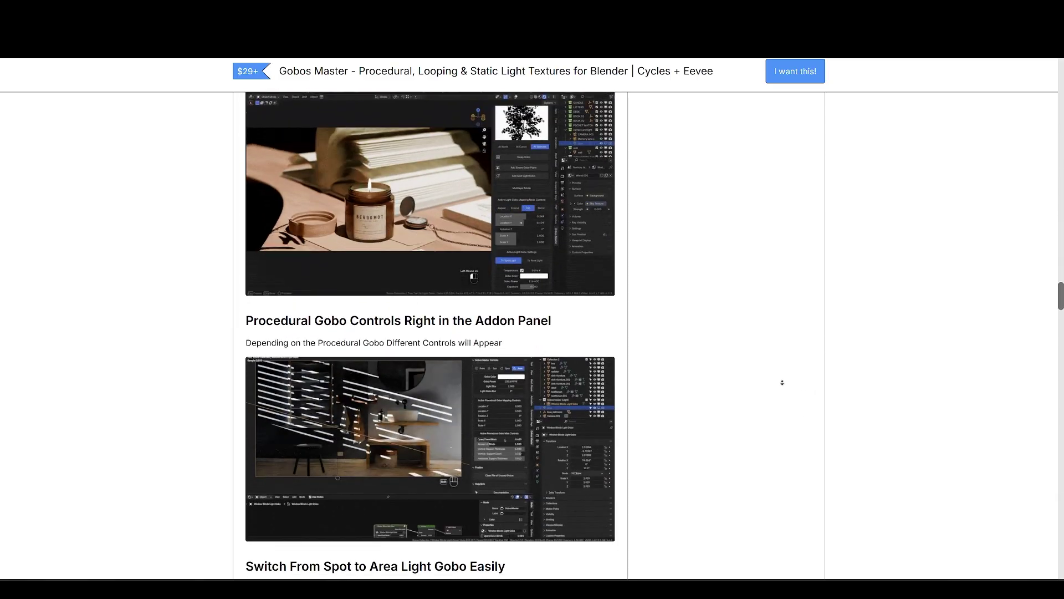
{"action": "scroll", "coordinate": [788, 394], "scroll_direction": "down", "scroll_amount": 6}
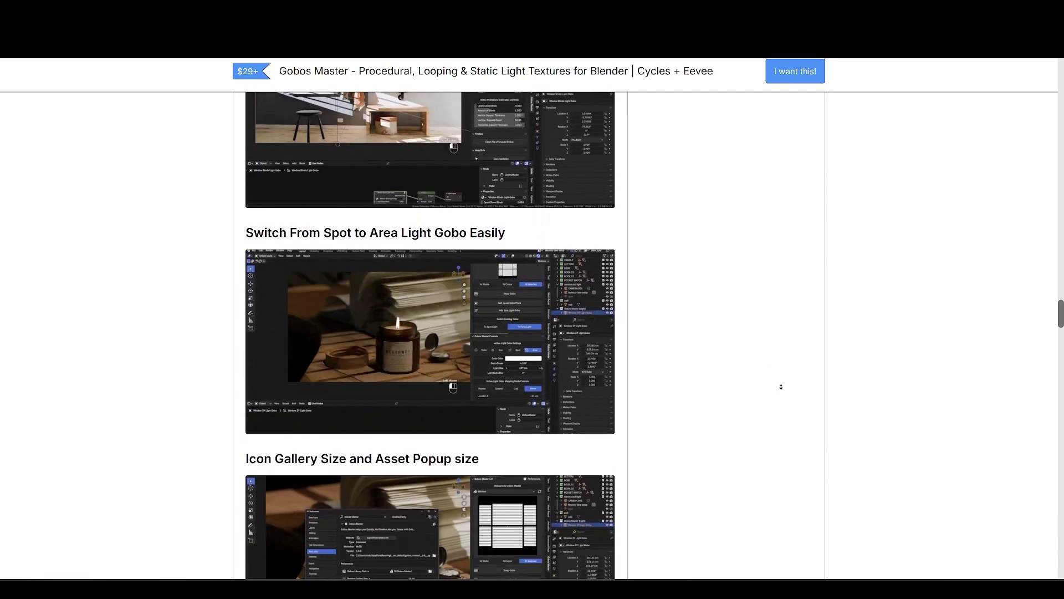
{"action": "scroll", "coordinate": [783, 394], "scroll_direction": "down", "scroll_amount": 10}
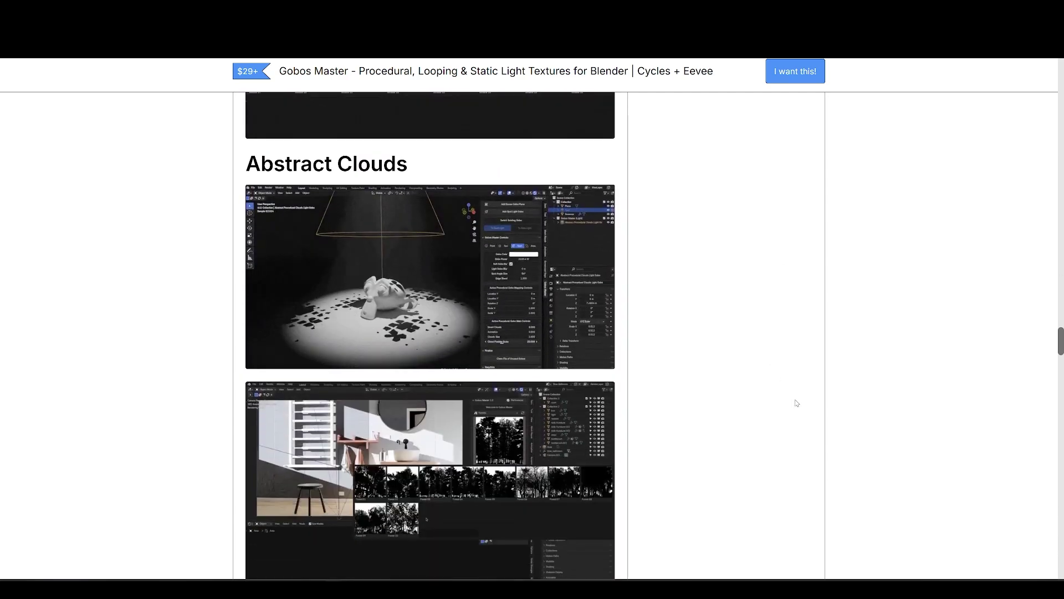
{"action": "scroll", "coordinate": [793, 416], "scroll_direction": "down", "scroll_amount": 2}
{"action": "scroll", "coordinate": [776, 299], "scroll_direction": "up", "scroll_amount": 3}
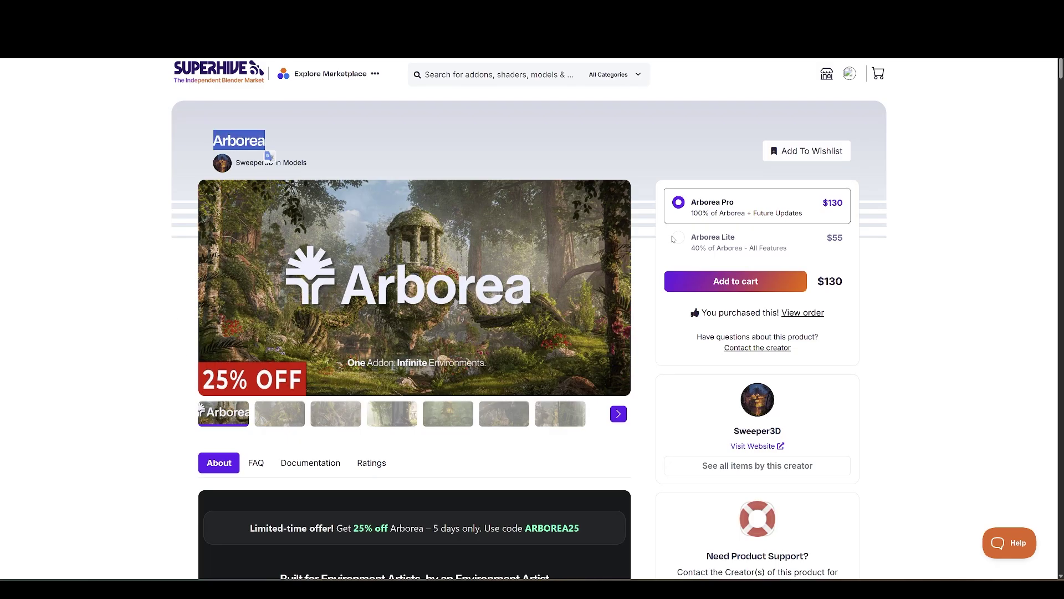
Switch to the Arborea product page on Superhive and view the preview images in its gallery
{"action": "left_click", "coordinate": [326, 420]}
{"action": "left_click", "coordinate": [382, 421]}
{"action": "left_click", "coordinate": [392, 421]}
{"action": "left_click", "coordinate": [448, 421]}
{"action": "left_click", "coordinate": [491, 422]}
{"action": "left_click", "coordinate": [560, 415]}
Review Arborea's overview and its features for asset import, animation, material adjustment, season switching and pie menus
{"action": "scroll", "coordinate": [133, 382], "scroll_direction": "down", "scroll_amount": 6}
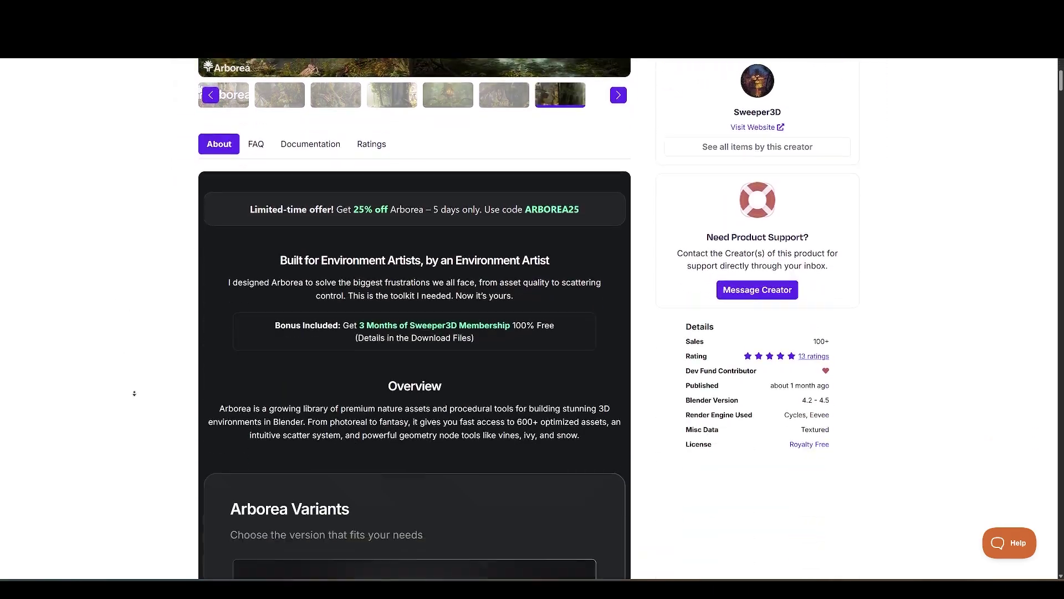
{"action": "scroll", "coordinate": [136, 394], "scroll_direction": "down", "scroll_amount": 12}
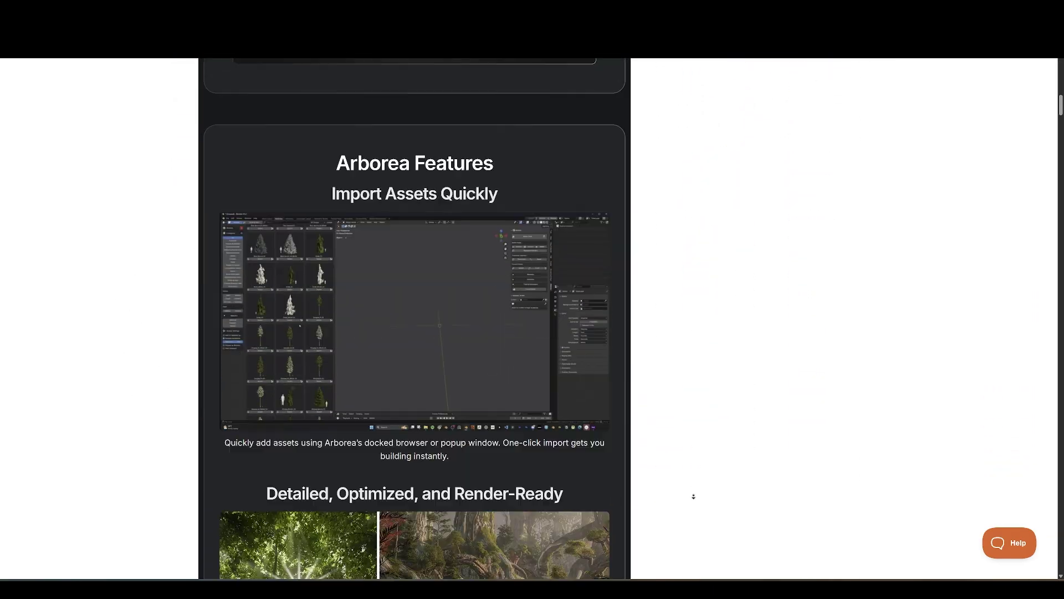
{"action": "scroll", "coordinate": [137, 341], "scroll_direction": "down", "scroll_amount": 1}
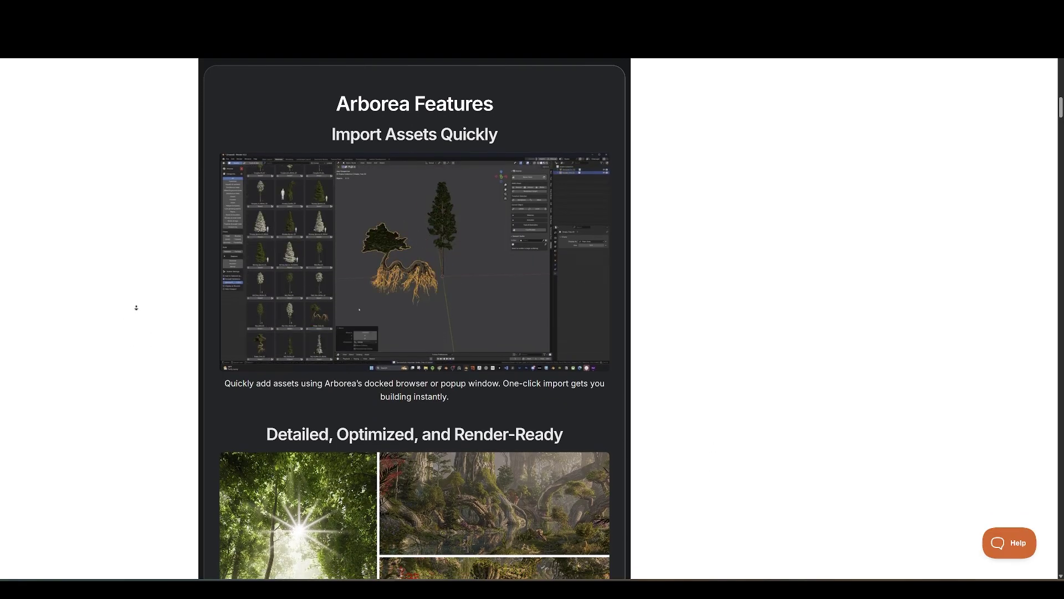
{"action": "scroll", "coordinate": [138, 316], "scroll_direction": "down", "scroll_amount": 9}
{"action": "scroll", "coordinate": [145, 313], "scroll_direction": "down", "scroll_amount": 2}
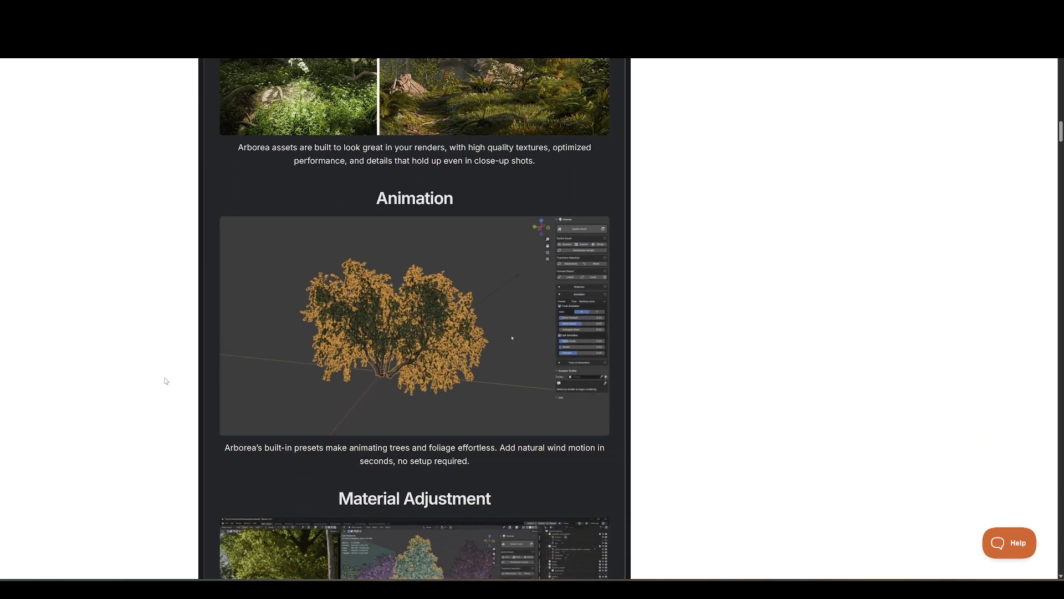
{"action": "scroll", "coordinate": [145, 308], "scroll_direction": "down", "scroll_amount": 5}
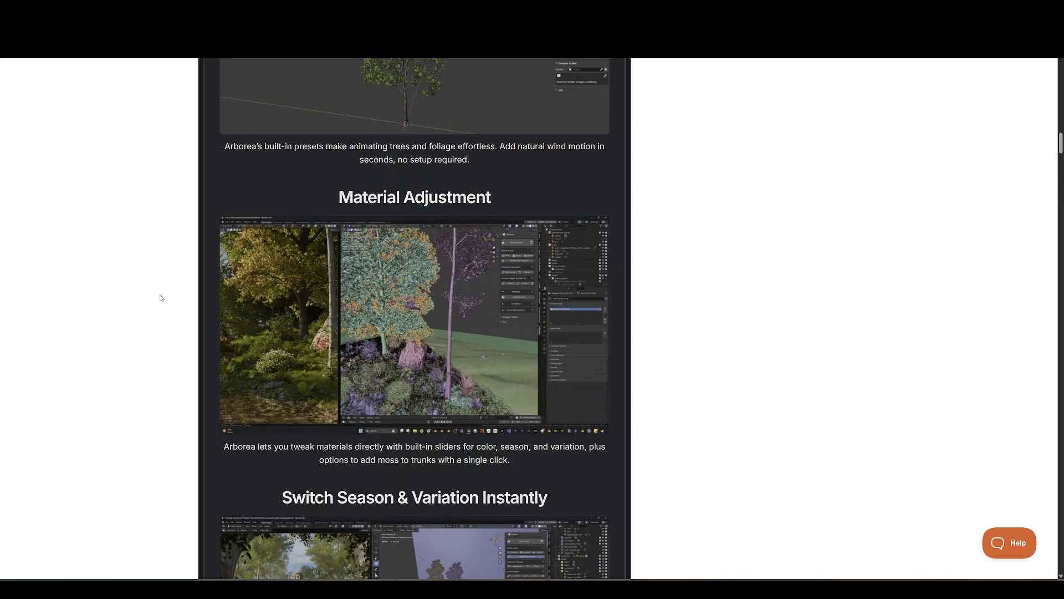
{"action": "scroll", "coordinate": [143, 282], "scroll_direction": "down", "scroll_amount": 6}
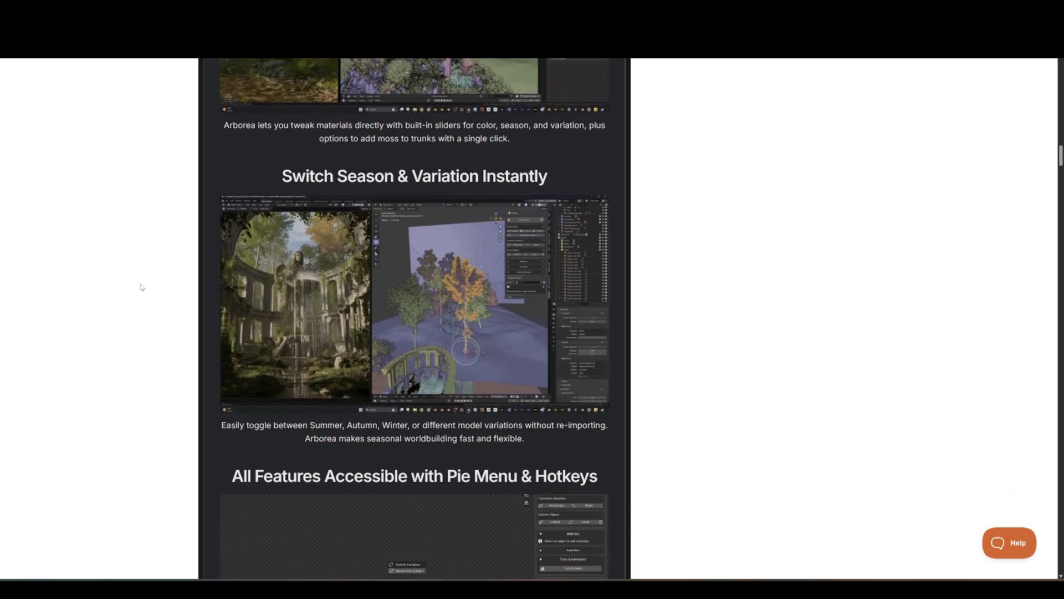
{"action": "scroll", "coordinate": [159, 292], "scroll_direction": "down", "scroll_amount": 3}
{"action": "scroll", "coordinate": [161, 322], "scroll_direction": "down", "scroll_amount": 4}
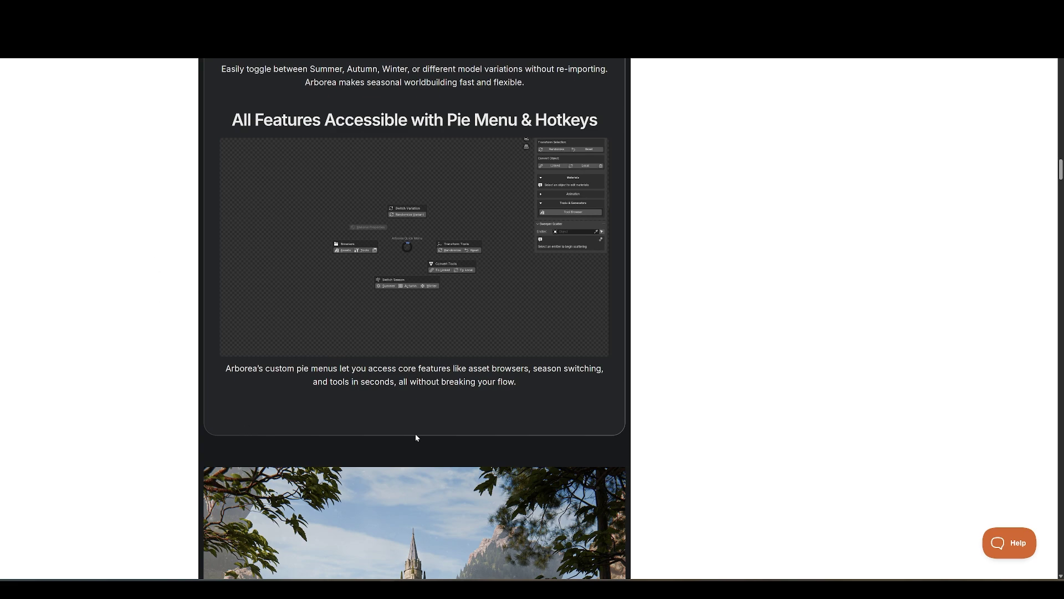
Examine Arborea's vine, ivy and snow generators, its Geometry Node Scatter System and the included asset library
{"action": "scroll", "coordinate": [832, 249], "scroll_direction": "down", "scroll_amount": 20}
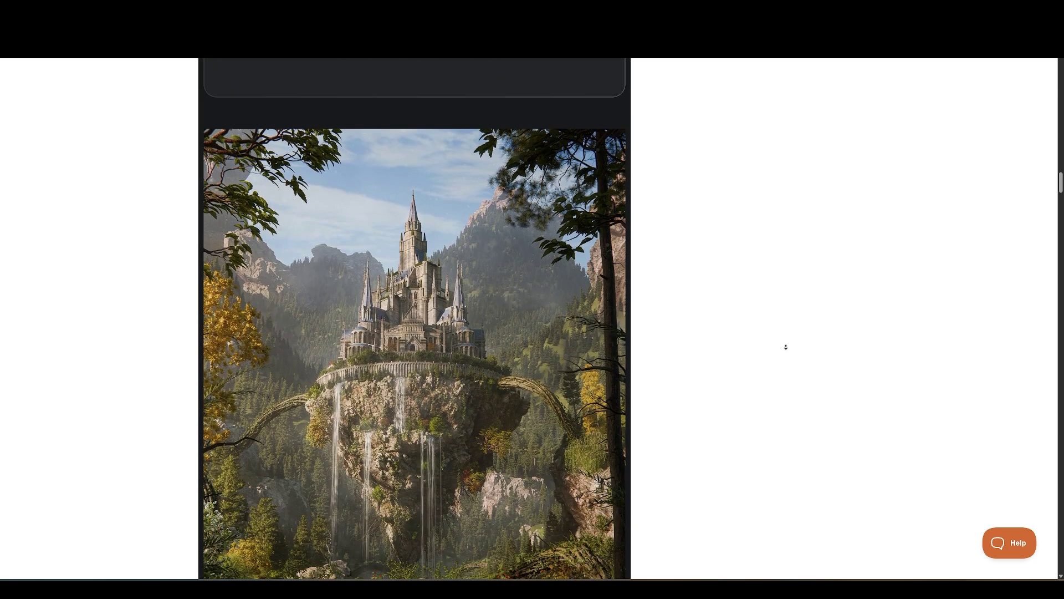
{"action": "scroll", "coordinate": [765, 362], "scroll_direction": "up", "scroll_amount": 4}
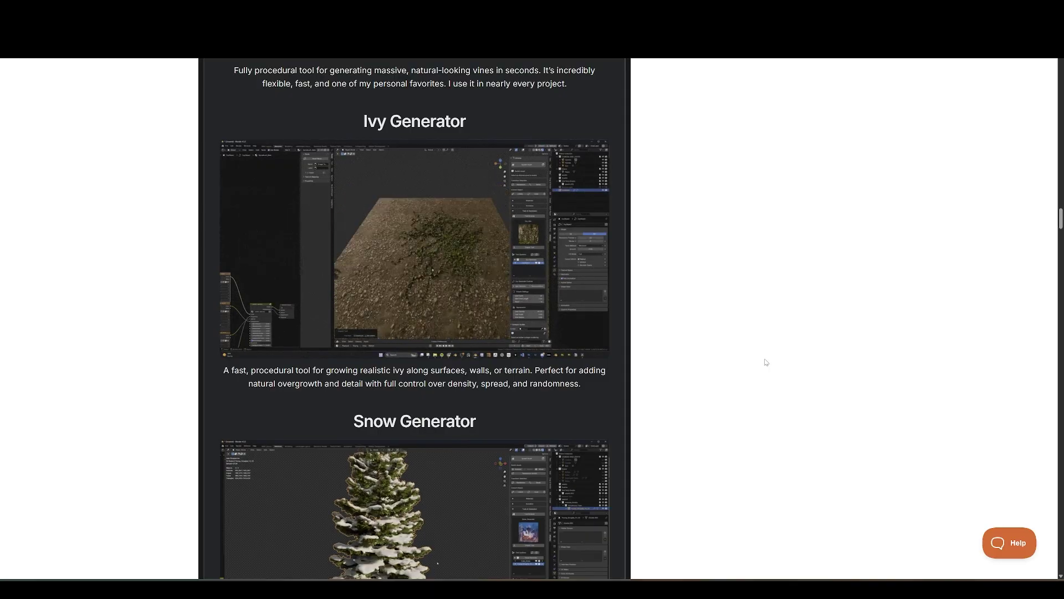
{"action": "scroll", "coordinate": [766, 362], "scroll_direction": "down", "scroll_amount": 16}
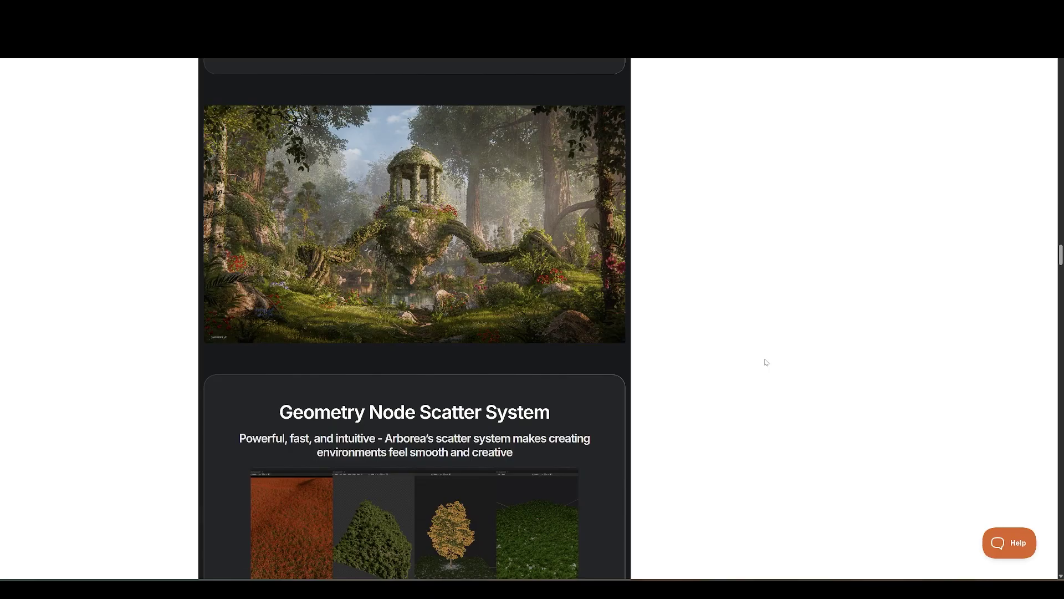
{"action": "scroll", "coordinate": [766, 362], "scroll_direction": "down", "scroll_amount": 10}
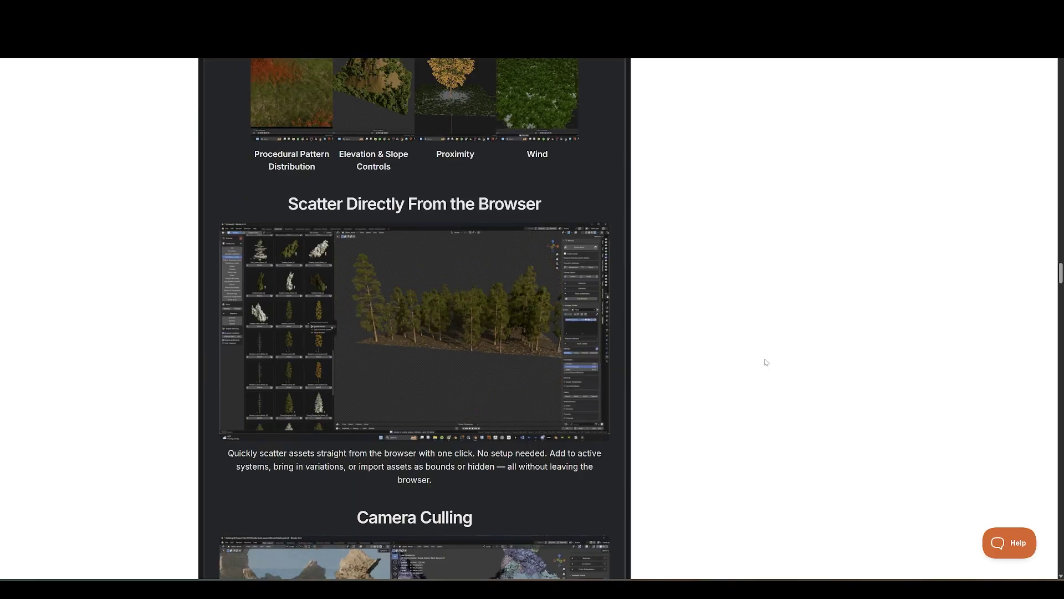
{"action": "scroll", "coordinate": [765, 362], "scroll_direction": "down", "scroll_amount": 4}
{"action": "scroll", "coordinate": [766, 362], "scroll_direction": "down", "scroll_amount": 4}
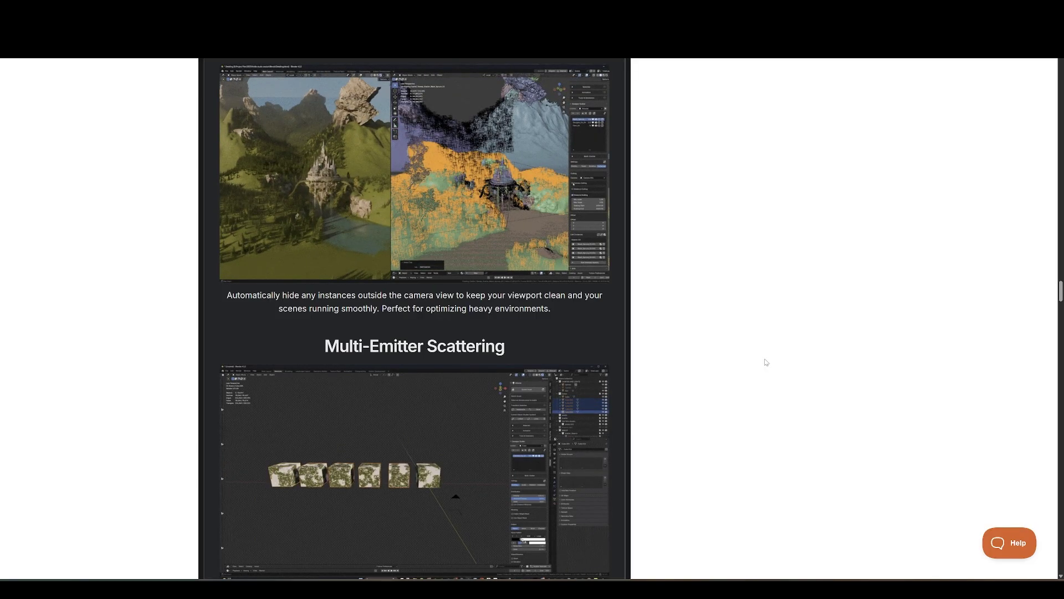
{"action": "scroll", "coordinate": [766, 362], "scroll_direction": "down", "scroll_amount": 4}
{"action": "scroll", "coordinate": [765, 362], "scroll_direction": "down", "scroll_amount": 4}
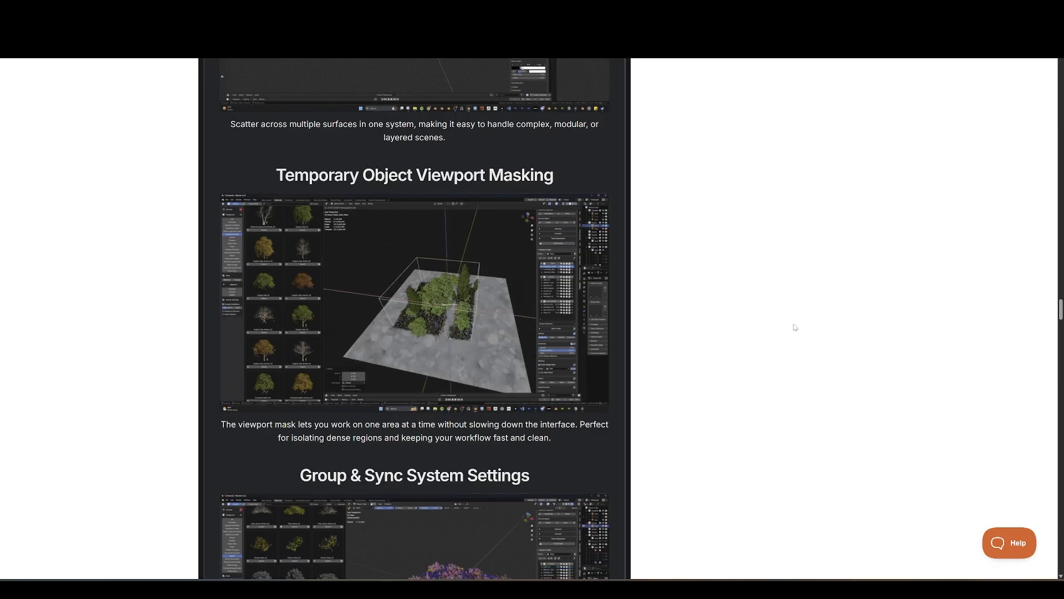
{"action": "scroll", "coordinate": [796, 327], "scroll_direction": "down", "scroll_amount": 4}
{"action": "scroll", "coordinate": [795, 328], "scroll_direction": "down", "scroll_amount": 4}
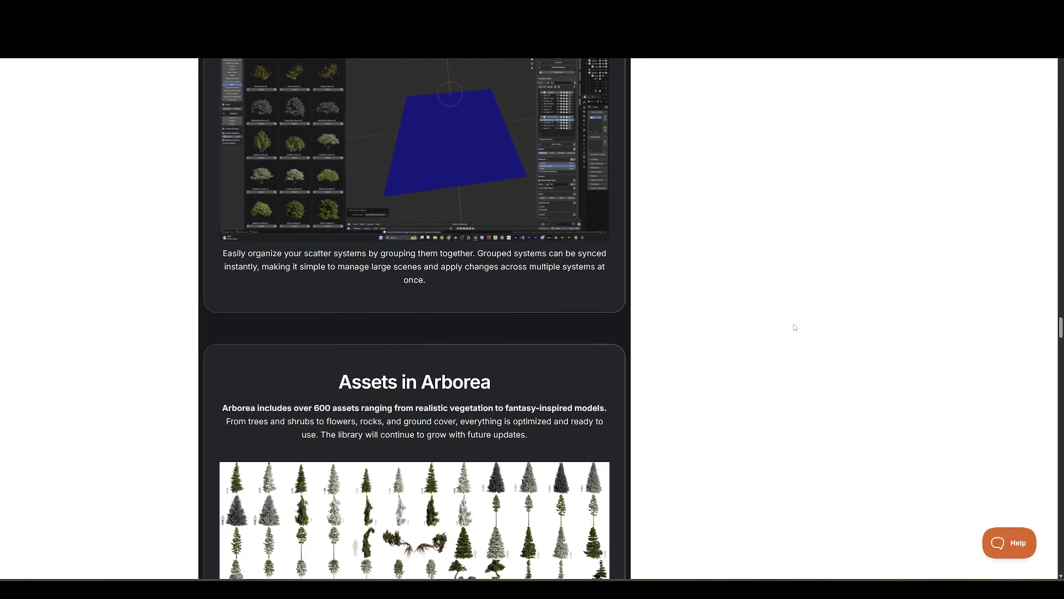
{"action": "scroll", "coordinate": [795, 327], "scroll_direction": "down", "scroll_amount": 20}
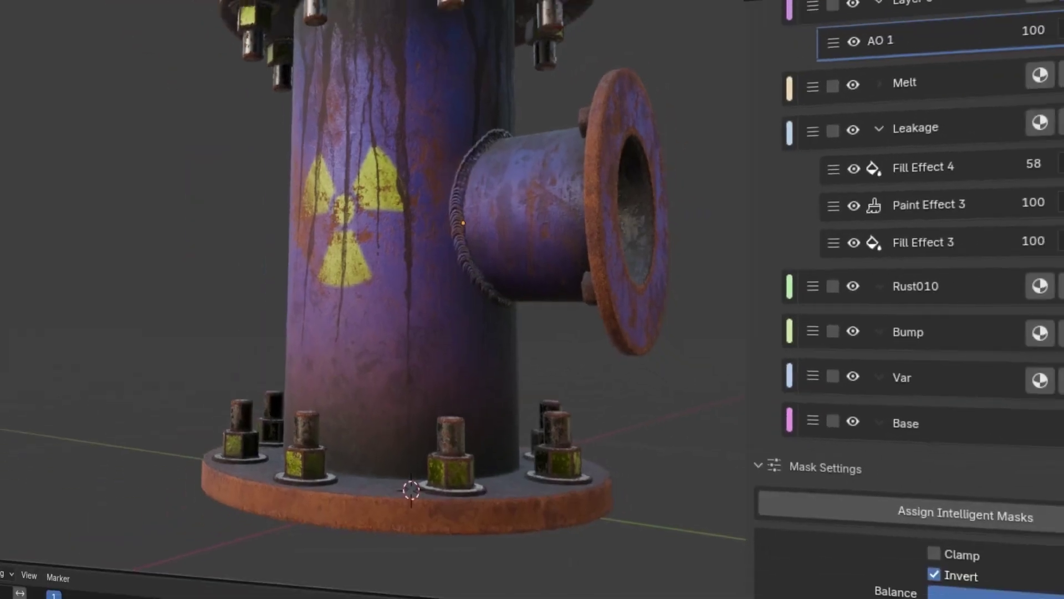
{"action": "left_click", "coordinate": [804, 106]}
{"action": "left_click", "coordinate": [804, 174]}
{"action": "left_click", "coordinate": [805, 212]}
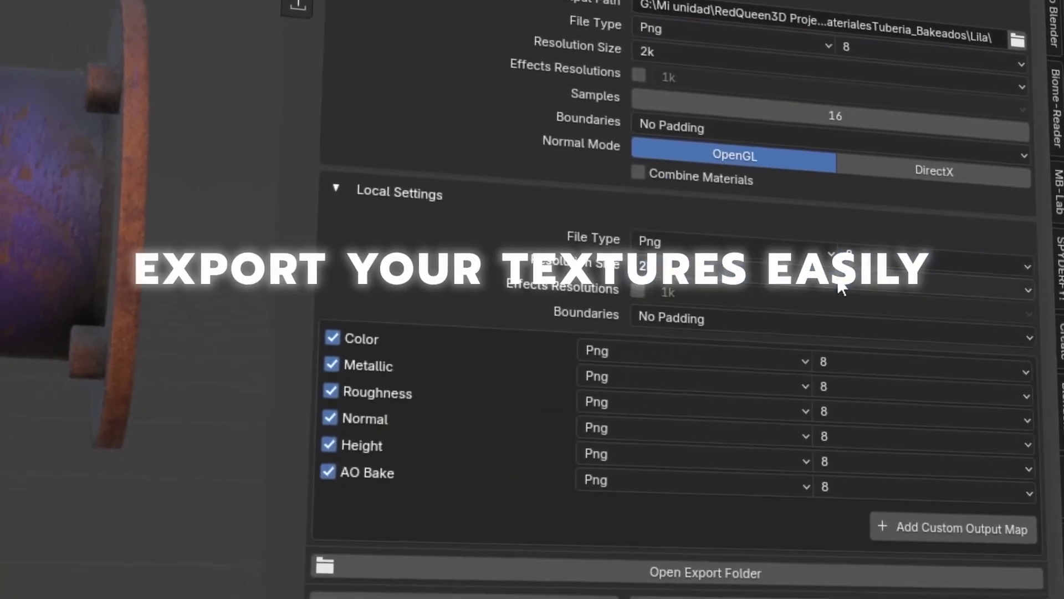
Add a custom output map to the local texture export settings in Blender
{"action": "left_click", "coordinate": [952, 528]}
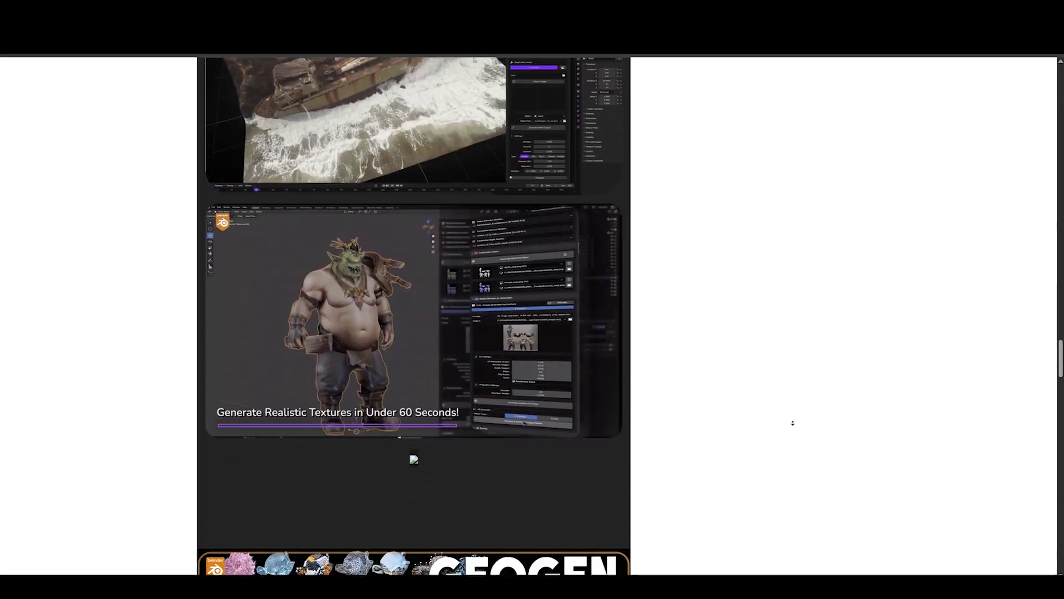
Switch to the marketplace page featuring GeoGen and browse its related Blender add-on banners
{"action": "scroll", "coordinate": [794, 414], "scroll_direction": "down", "scroll_amount": 15}
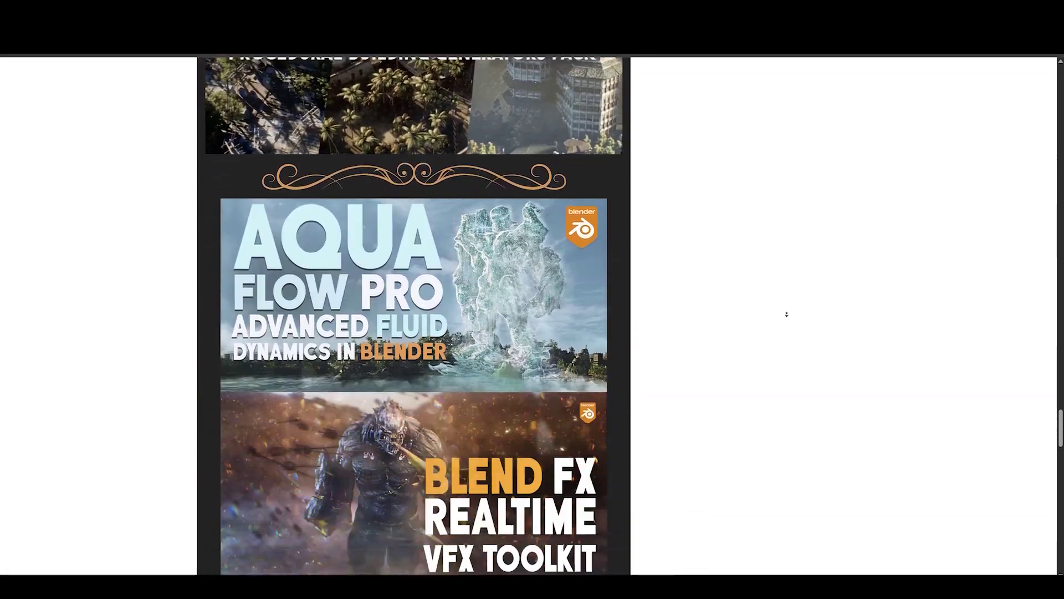
Browse the remaining add-on banners below Aqua Flow Pro and Blend FX Realtime VFX Toolkit
{"action": "scroll", "coordinate": [787, 311], "scroll_direction": "down", "scroll_amount": 6}
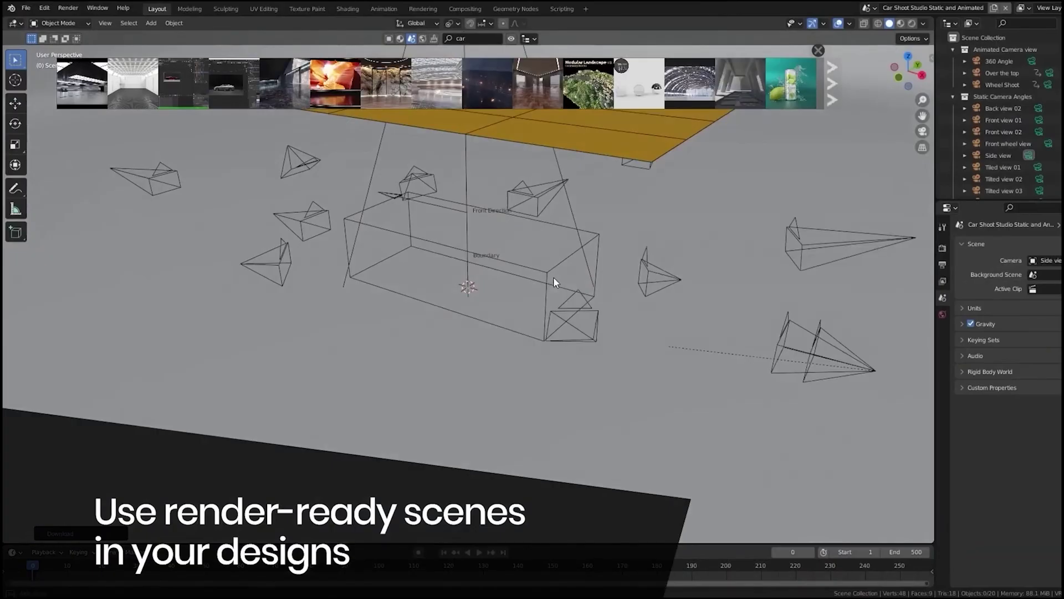
View the car studio scene through the static cameras Back view 02, Front view 01 and Tilted view 03 in turn
{"action": "left_click", "coordinate": [1038, 74]}
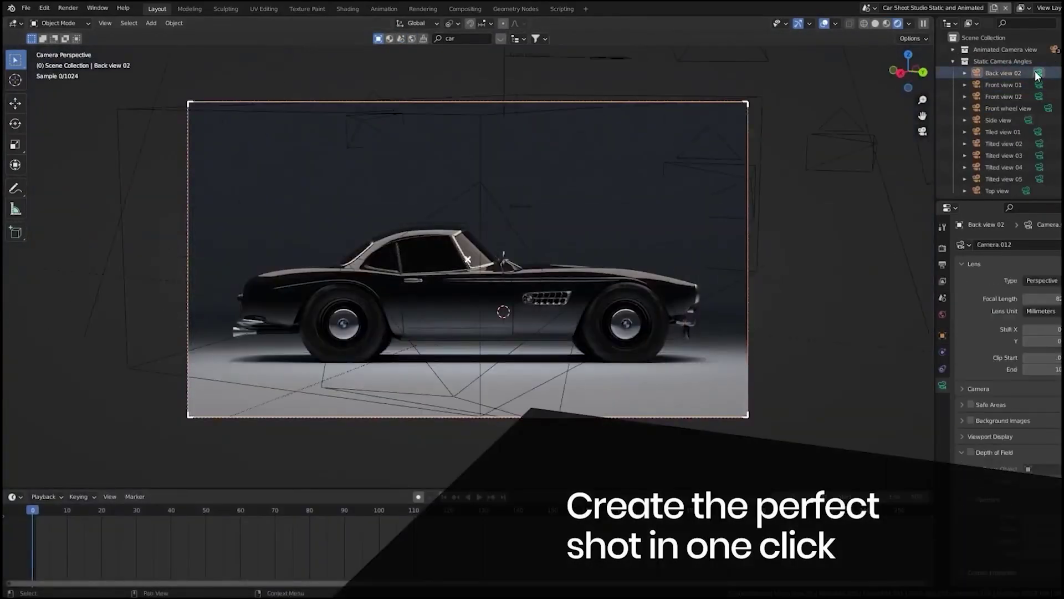
{"action": "left_click", "coordinate": [1038, 85]}
{"action": "left_click", "coordinate": [1039, 155]}
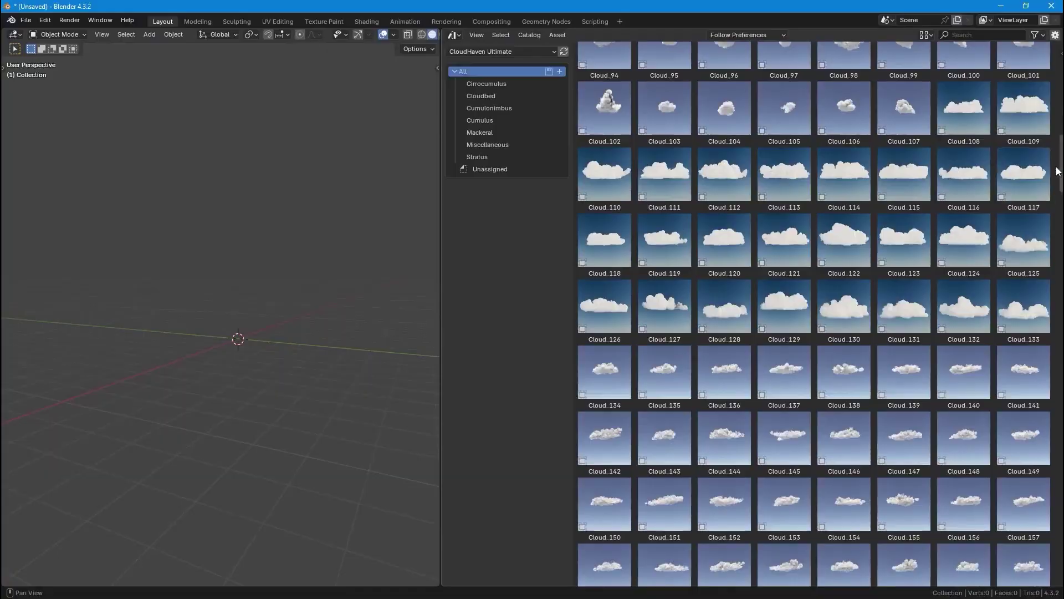
Browse the cloud assets in the CloudHaven Ultimate library
{"action": "scroll", "coordinate": [1013, 554], "scroll_direction": "down", "scroll_amount": 2}
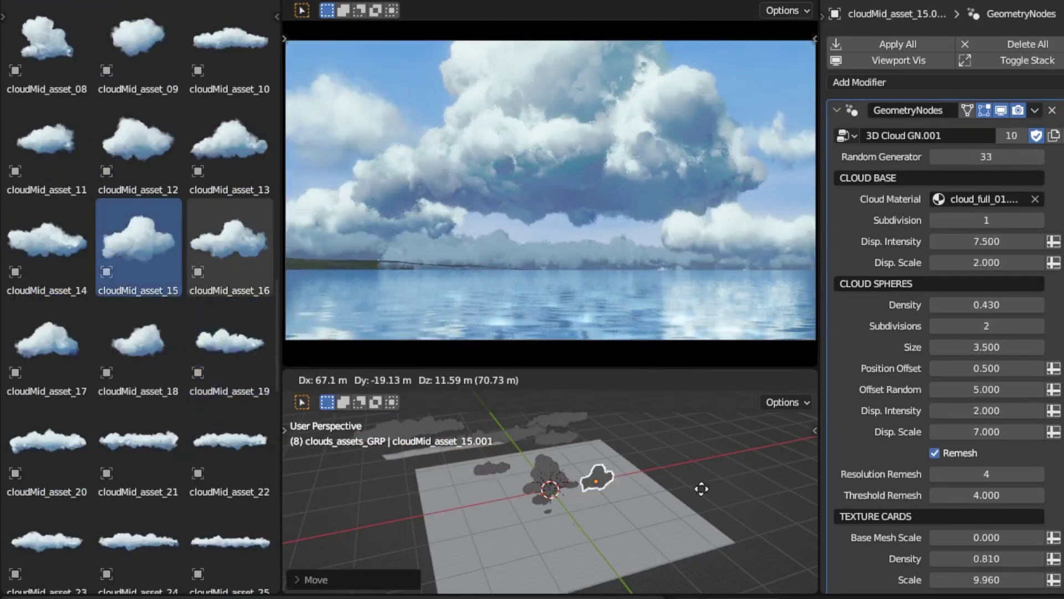
Change the stylized cloud's mask textures, using cloud4_mask_04.png for cloud_full_01 and cloud4_mask_09.png for cloud_transp_01
{"action": "left_click", "coordinate": [111, 237]}
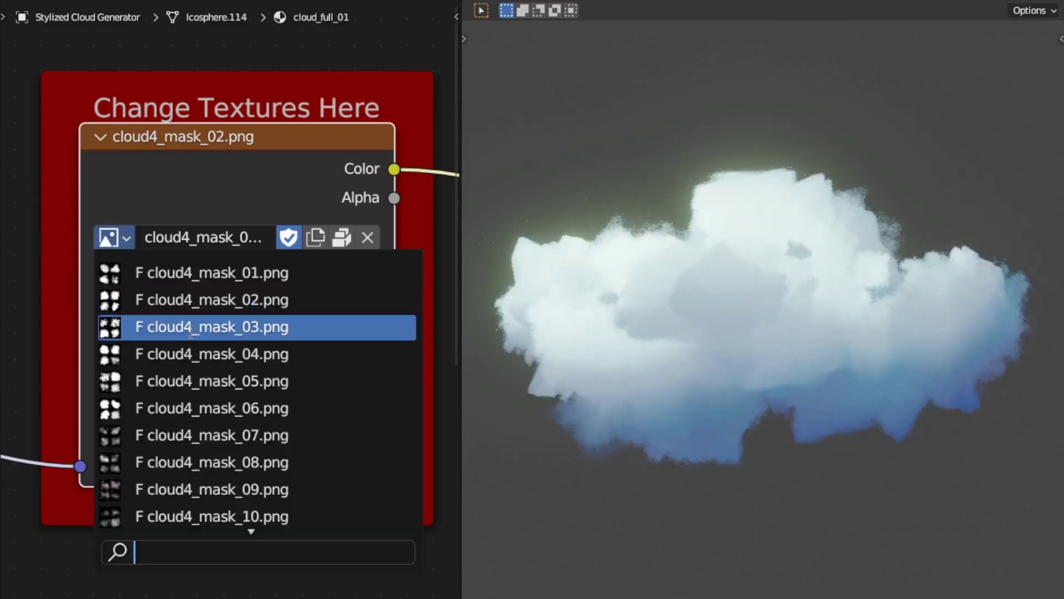
{"action": "left_click", "coordinate": [190, 355]}
{"action": "left_click", "coordinate": [111, 237]}
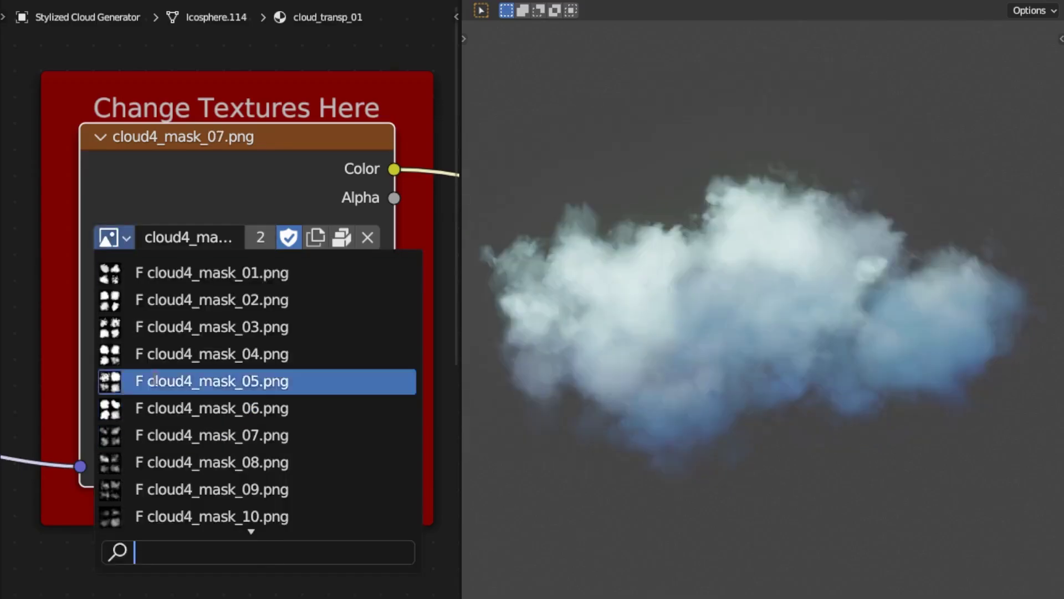
{"action": "left_click", "coordinate": [183, 487]}
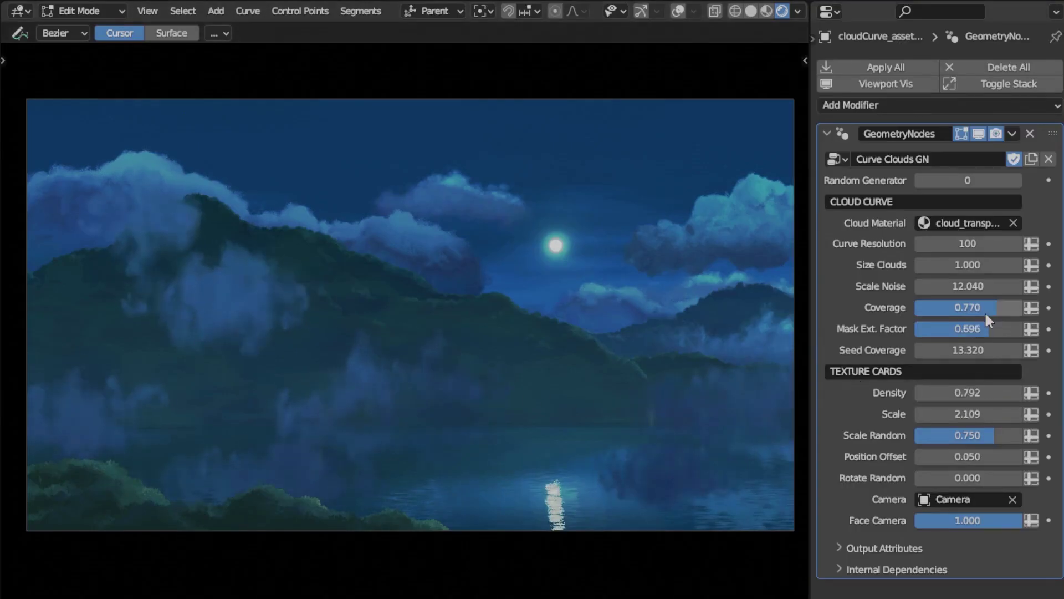
Raise the Random Generator seed of the Curve Clouds GN modifier by seven steps to vary the night clouds
{"action": "left_click", "coordinate": [1017, 181]}
{"action": "left_click", "coordinate": [1018, 181]}
{"action": "left_click", "coordinate": [1018, 181]}
{"action": "left_click", "coordinate": [1018, 180]}
{"action": "left_click", "coordinate": [1017, 181]}
{"action": "left_click", "coordinate": [1017, 181]}
{"action": "left_click", "coordinate": [1017, 181]}
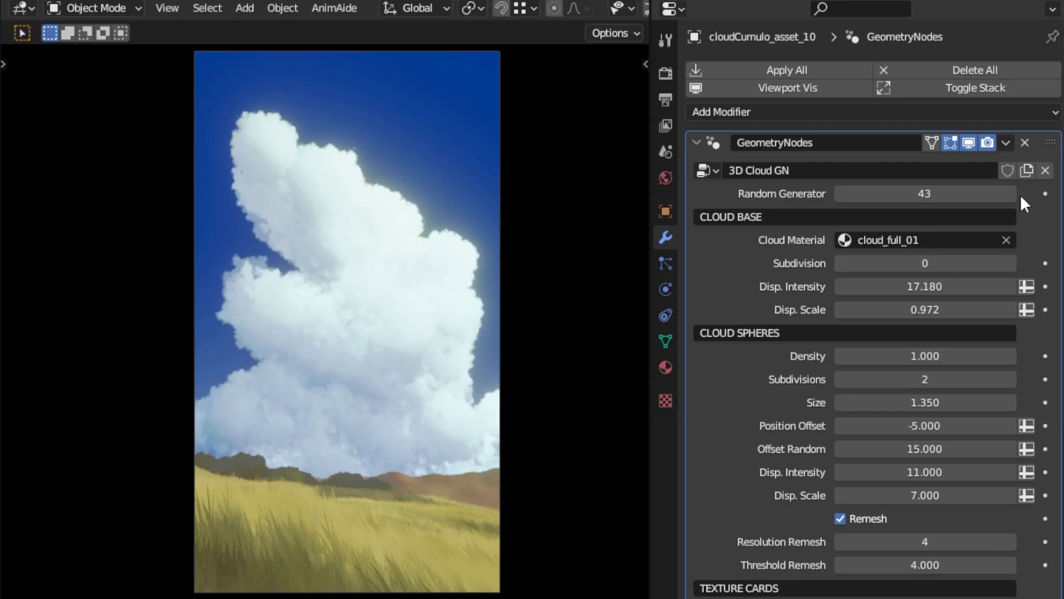
Raise the Random Generator seed of the cumulus cloud's 3D Cloud GN modifier step by step to vary its shape
{"action": "left_click", "coordinate": [1012, 193]}
{"action": "left_click", "coordinate": [1012, 193]}
{"action": "left_click", "coordinate": [1012, 193]}
{"action": "left_click", "coordinate": [1012, 193]}
{"action": "left_click", "coordinate": [1012, 193]}
{"action": "left_click", "coordinate": [1012, 193]}
{"action": "left_click", "coordinate": [1012, 193]}
{"action": "left_click", "coordinate": [1012, 193]}
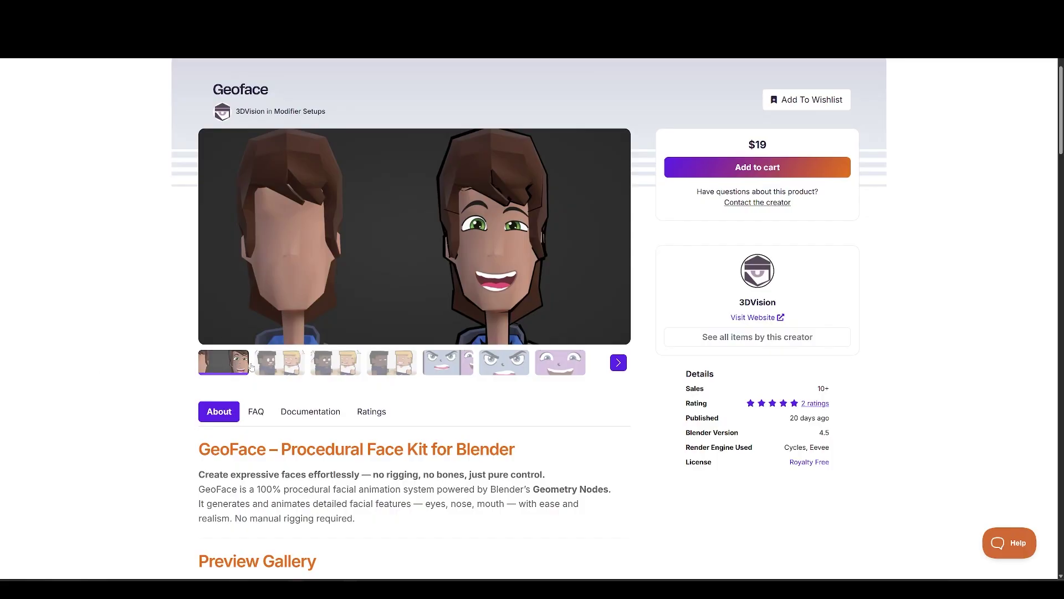
View Geoface's product images, its Preview Gallery of facial expressions and the with-and-without demo comparison
{"action": "left_click", "coordinate": [277, 363]}
{"action": "left_click", "coordinate": [330, 366]}
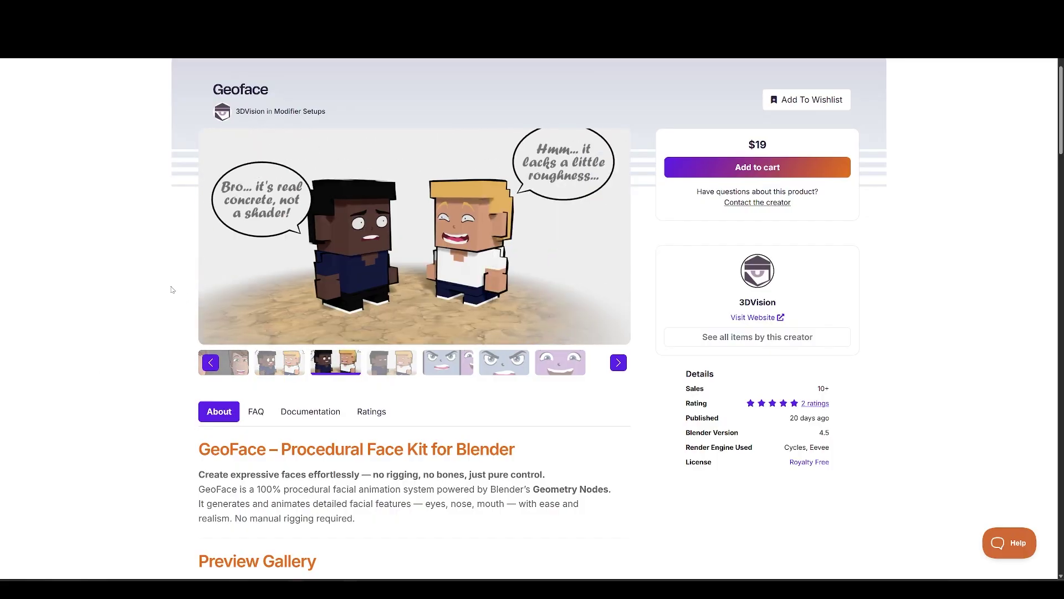
{"action": "scroll", "coordinate": [168, 332], "scroll_direction": "down", "scroll_amount": 3}
{"action": "scroll", "coordinate": [321, 330], "scroll_direction": "down", "scroll_amount": 3}
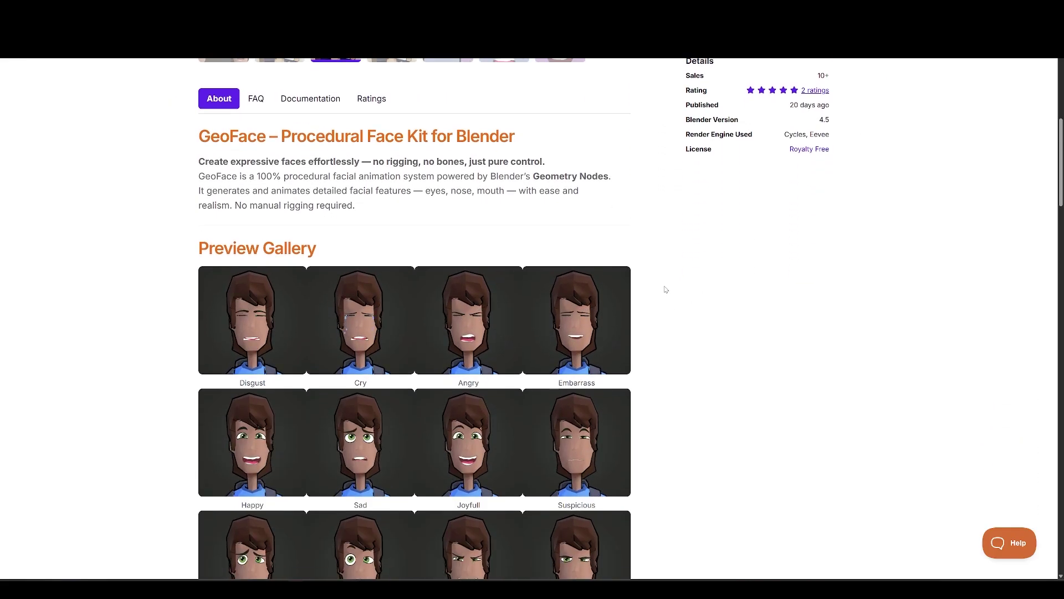
{"action": "scroll", "coordinate": [574, 294], "scroll_direction": "down", "scroll_amount": 2}
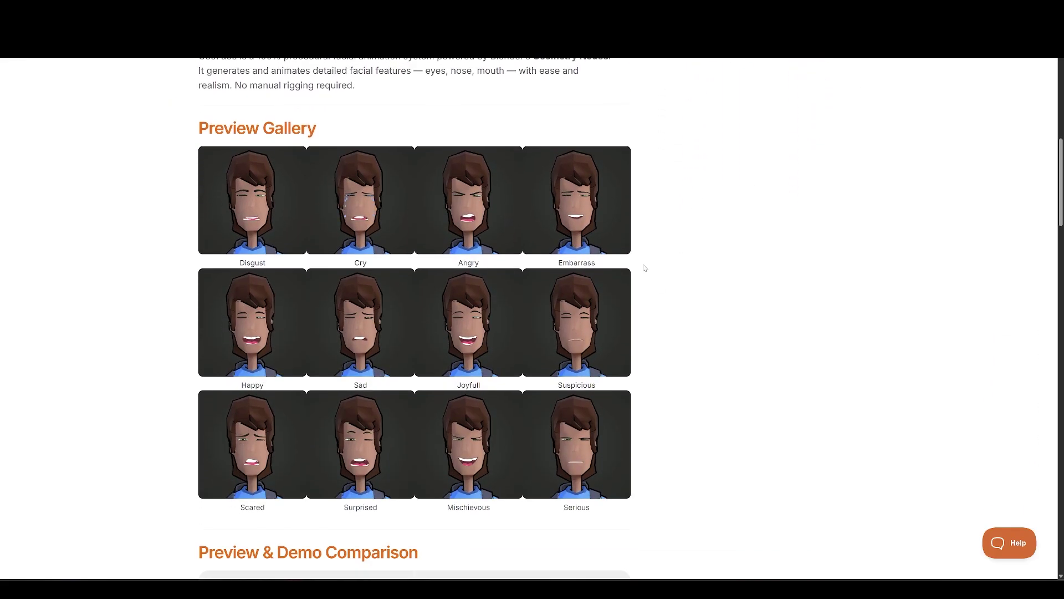
{"action": "scroll", "coordinate": [710, 395], "scroll_direction": "down", "scroll_amount": 5}
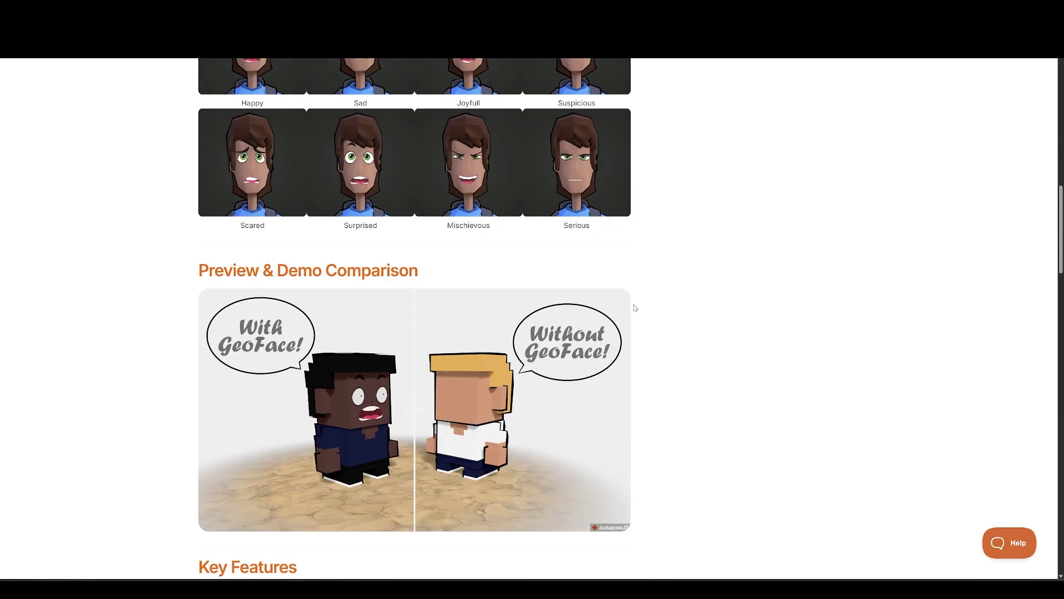
Read GeoFace's key features, eye and mouth animation systems and reasons to choose it, and return to the product overview
{"action": "scroll", "coordinate": [673, 302], "scroll_direction": "down", "scroll_amount": 7}
{"action": "scroll", "coordinate": [577, 385], "scroll_direction": "down", "scroll_amount": 11}
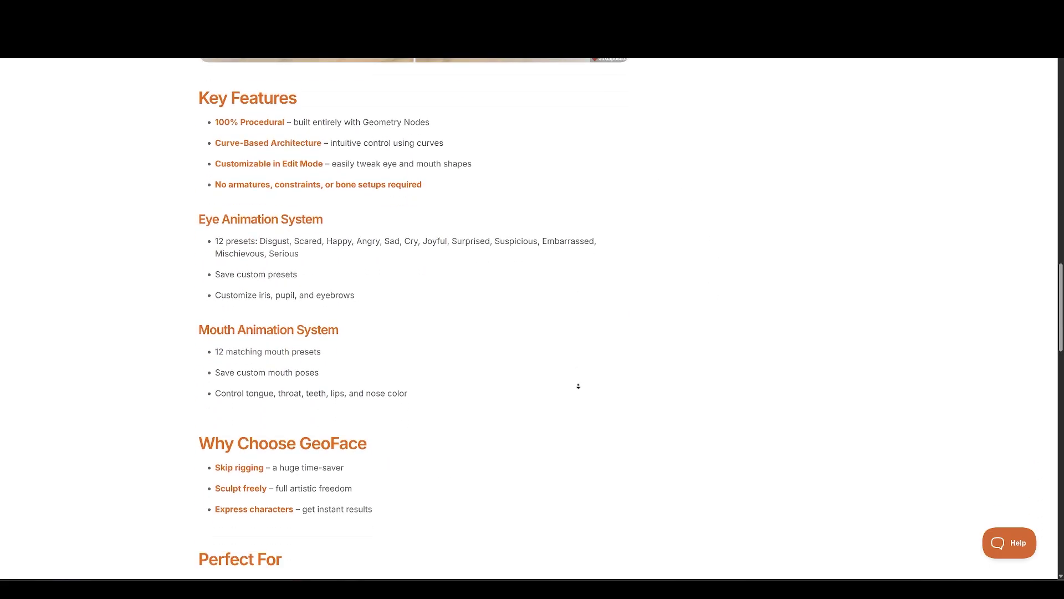
{"action": "scroll", "coordinate": [517, 451], "scroll_direction": "down", "scroll_amount": 5}
{"action": "scroll", "coordinate": [647, 445], "scroll_direction": "down", "scroll_amount": 5}
{"action": "scroll", "coordinate": [676, 247], "scroll_direction": "up", "scroll_amount": 20}
{"action": "scroll", "coordinate": [703, 373], "scroll_direction": "up", "scroll_amount": 8}
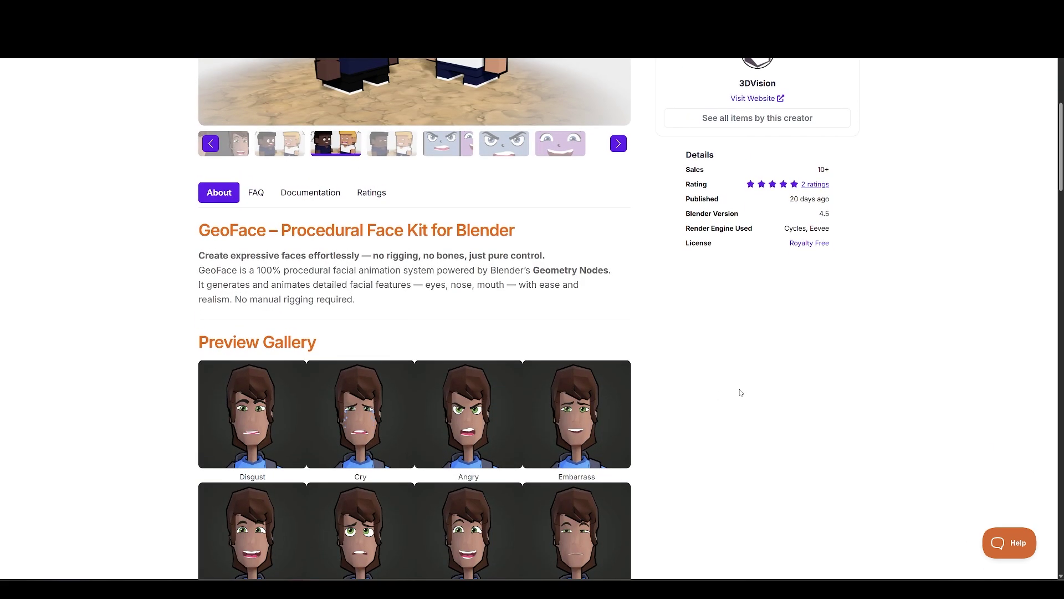
{"action": "middle_click_drag", "start_coordinate": [736, 403], "coordinate": [740, 451]}
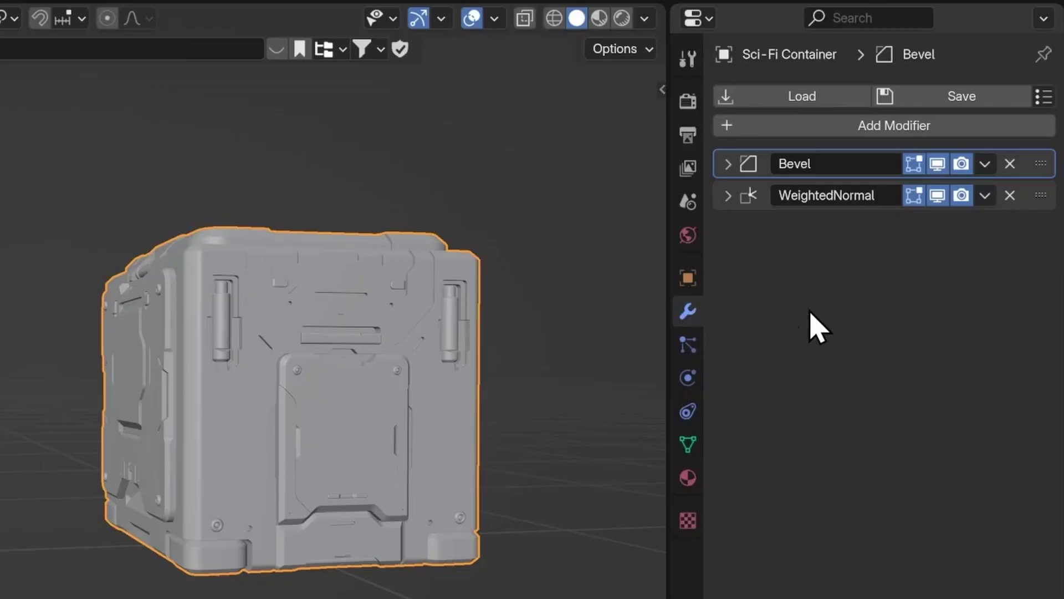
Save the Sci-Fi Container's Bevel and WeightedNormal modifier stack as a preset named Hard Surface with the bevel icon
{"action": "left_click", "coordinate": [948, 95]}
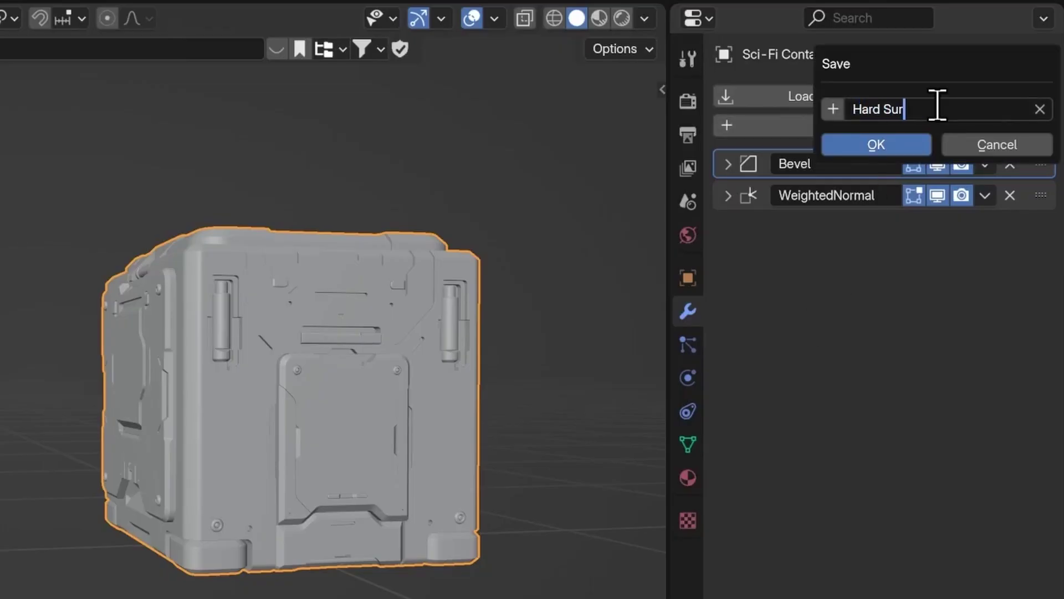
{"action": "left_click", "coordinate": [833, 109]}
{"action": "type", "text": "bevel"}
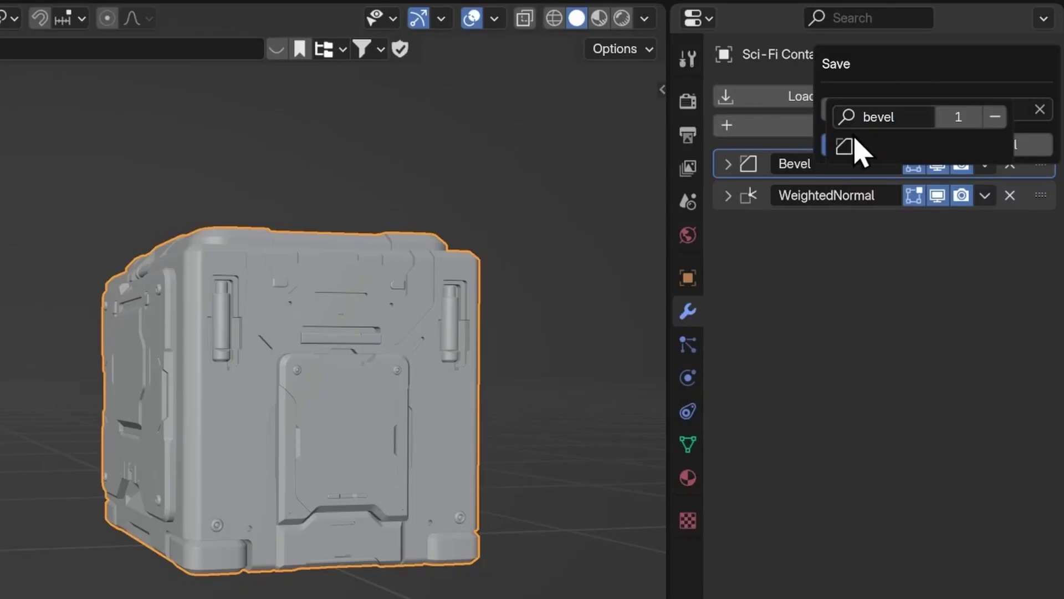
{"action": "left_click", "coordinate": [874, 144]}
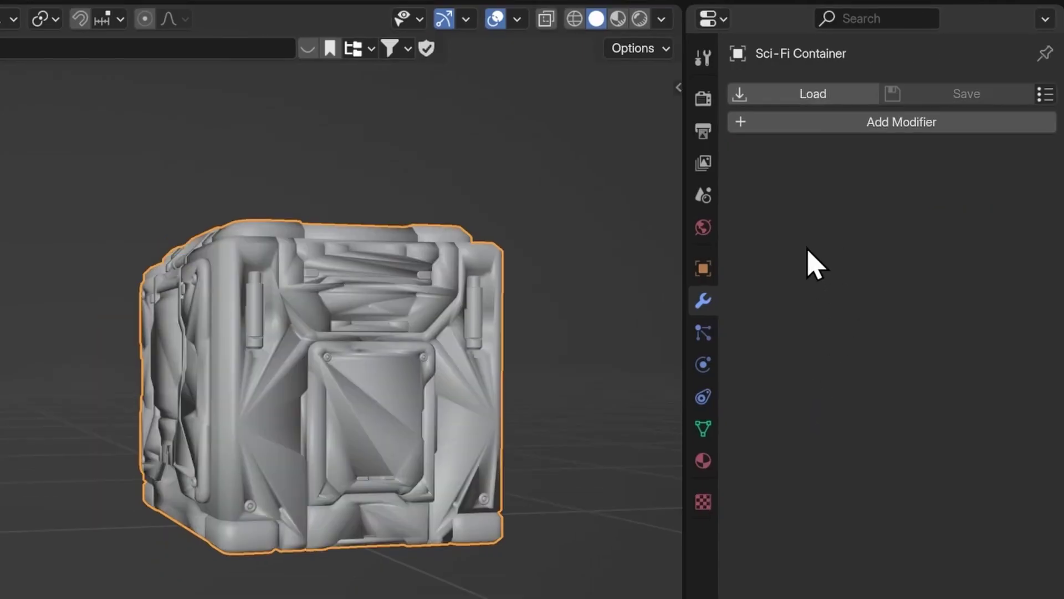
Load a modifier preset onto the Sci-Fi Container, and apply the Hard Surface preset to it from the Modifier Presets pie
{"action": "left_click", "coordinate": [814, 94]}
{"action": "left_click", "coordinate": [824, 124]}
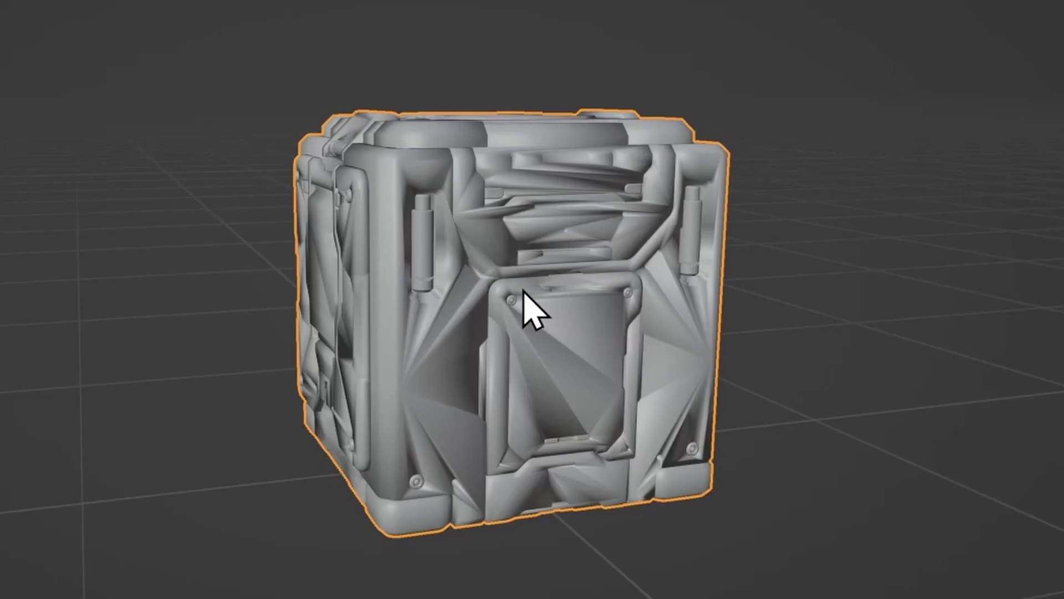
{"action": "key", "text": "shift+w"}
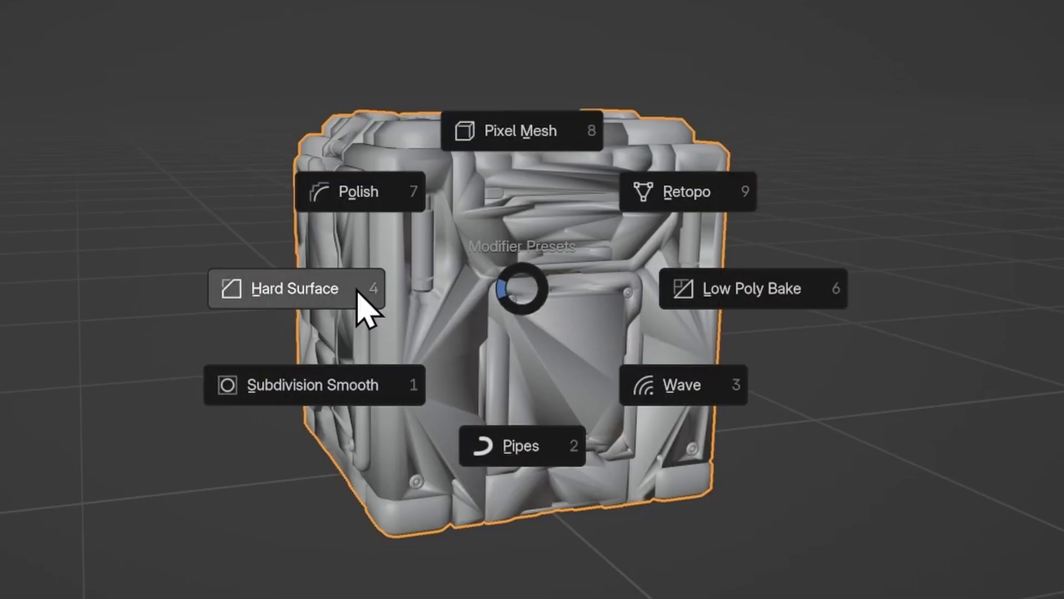
{"action": "left_click", "coordinate": [357, 294]}
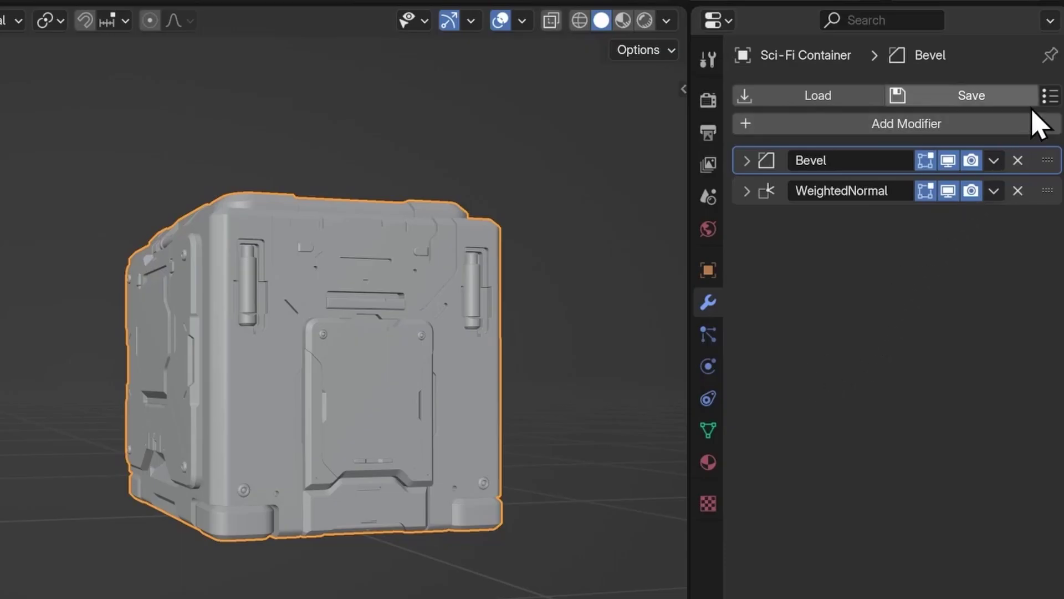
Delete the Polish modifier preset, and edit the Hard Surface preset with the name HS and an icon search for bool
{"action": "left_click", "coordinate": [1049, 96]}
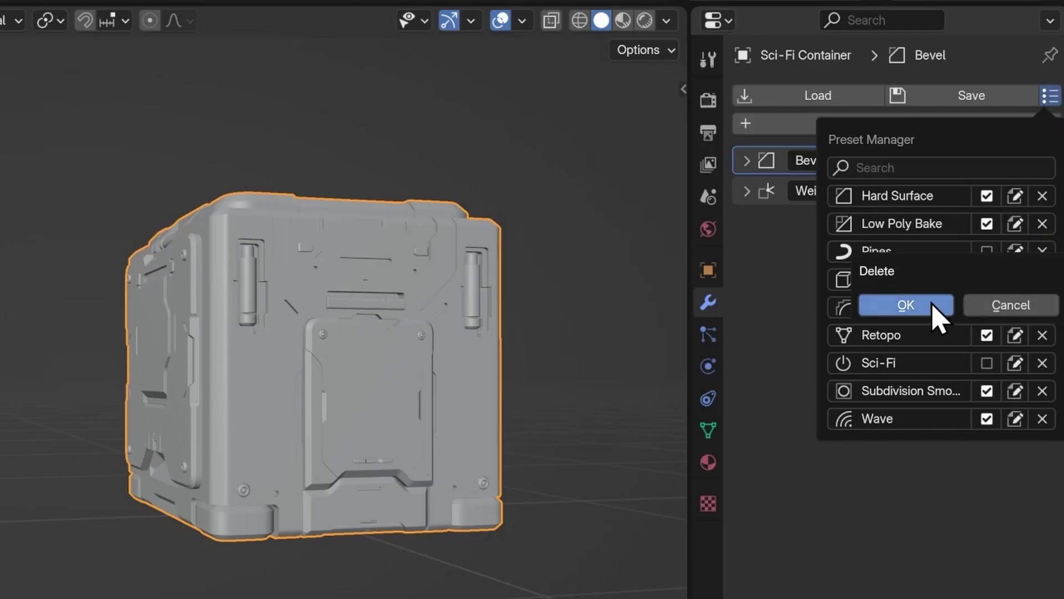
{"action": "left_click", "coordinate": [933, 305]}
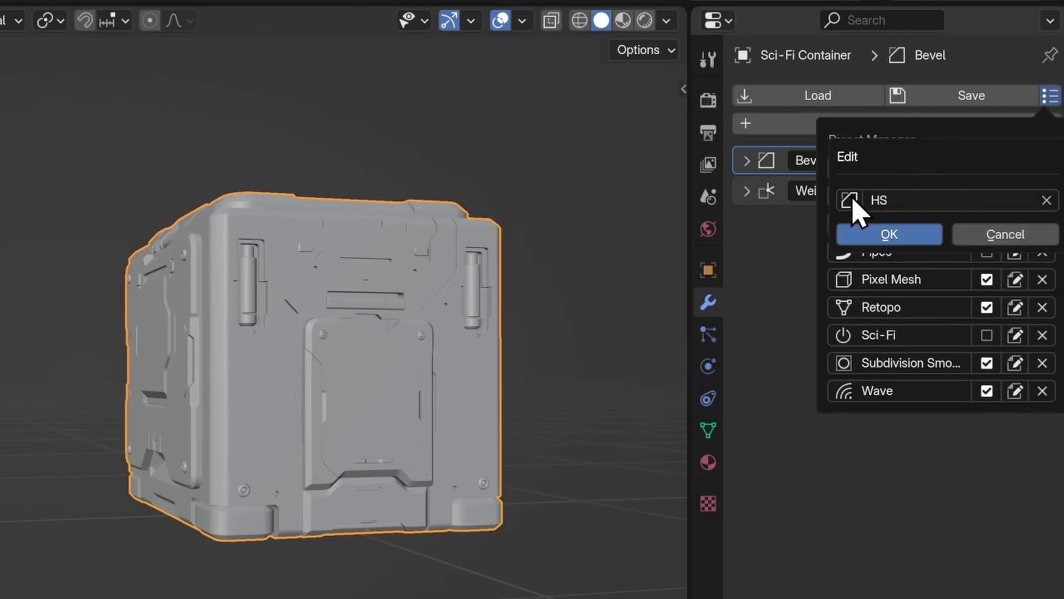
{"action": "left_click", "coordinate": [853, 200]}
{"action": "type", "text": "bool"}
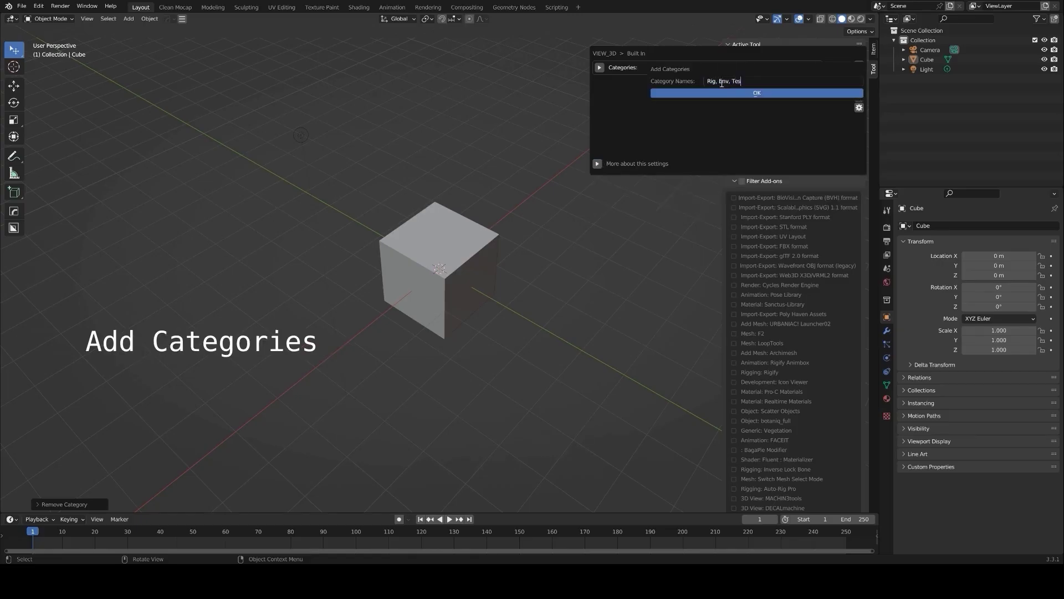
Add the sidebar categories Rig, Env and Test to the Built In settings
{"action": "type", "text": "t"}
{"action": "key", "text": "Return"}
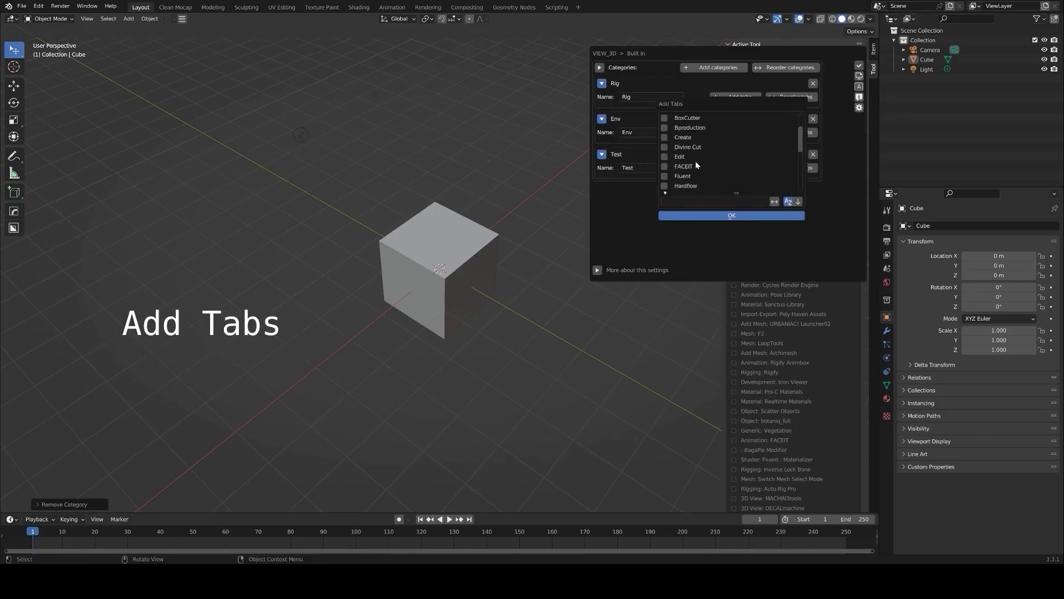
Assign FACEIT, ARP, Rigify and RA tabs to Rig, add further add-on tabs to Env and Test, and apply the category settings
{"action": "left_click", "coordinate": [732, 215]}
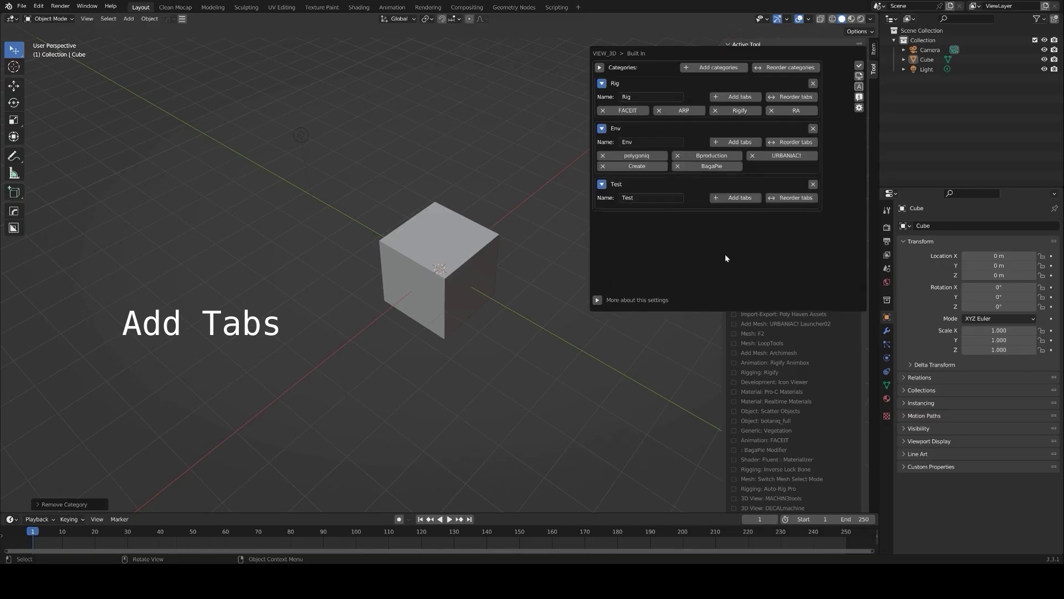
{"action": "left_click", "coordinate": [601, 83]}
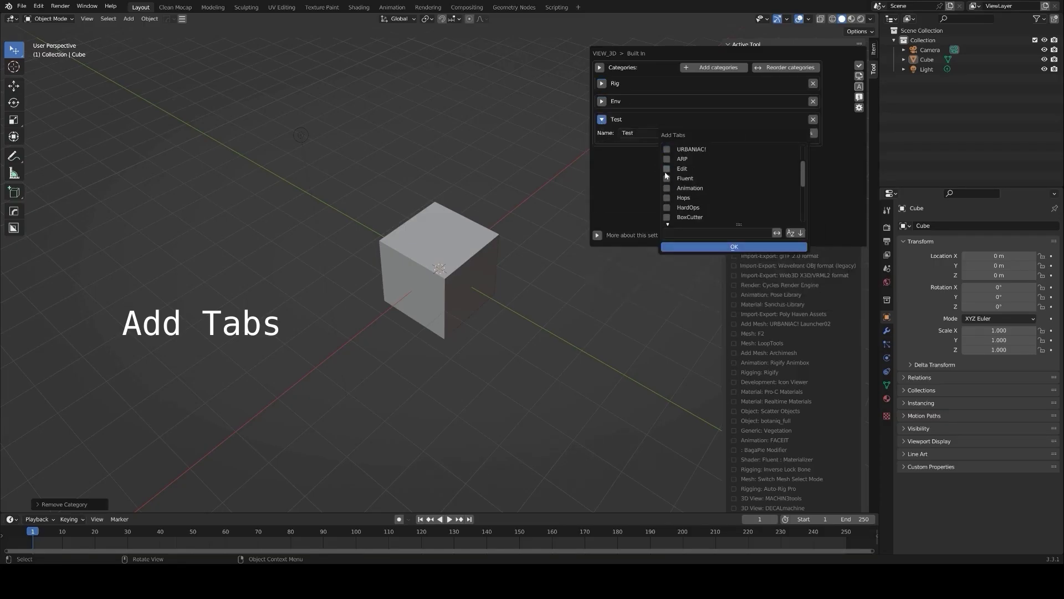
{"action": "left_click", "coordinate": [859, 65]}
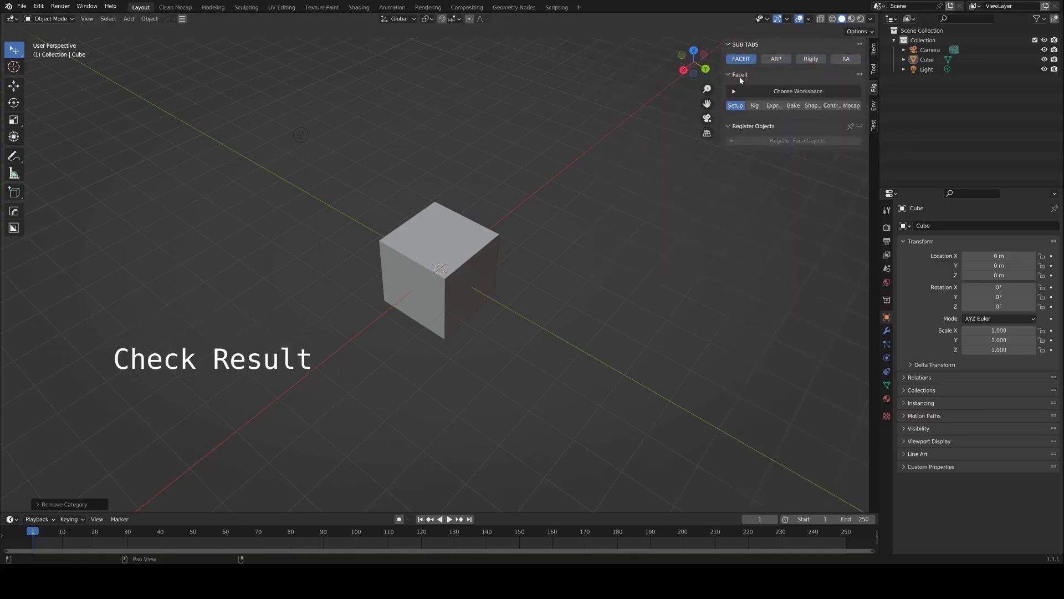
Add and activate workspace settings named For Test with the matching expression My Layout*, Layout.00?, Animation
{"action": "left_click", "coordinate": [182, 18]}
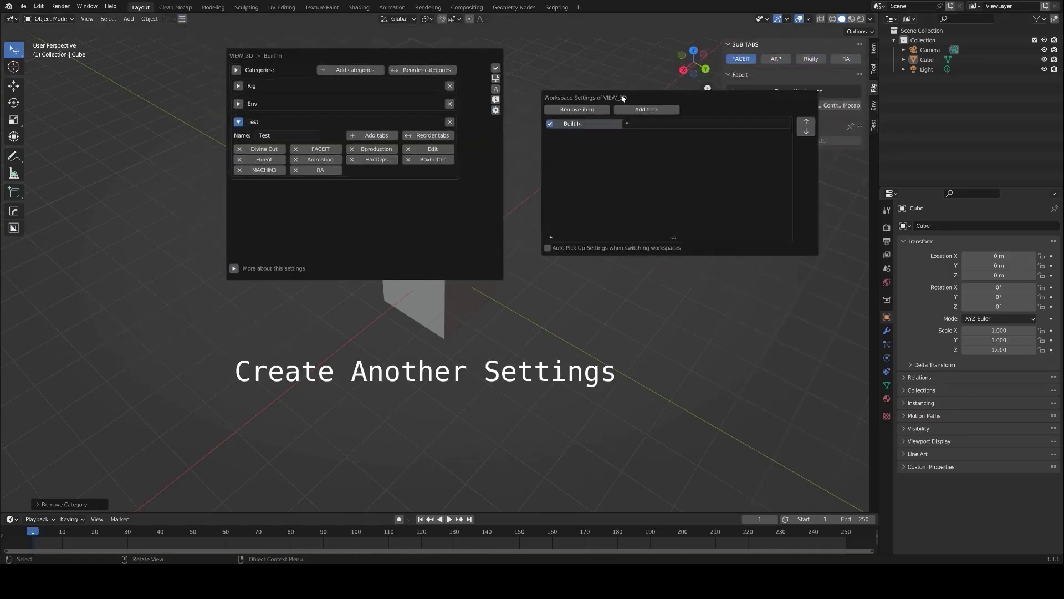
{"action": "left_click", "coordinate": [646, 110]}
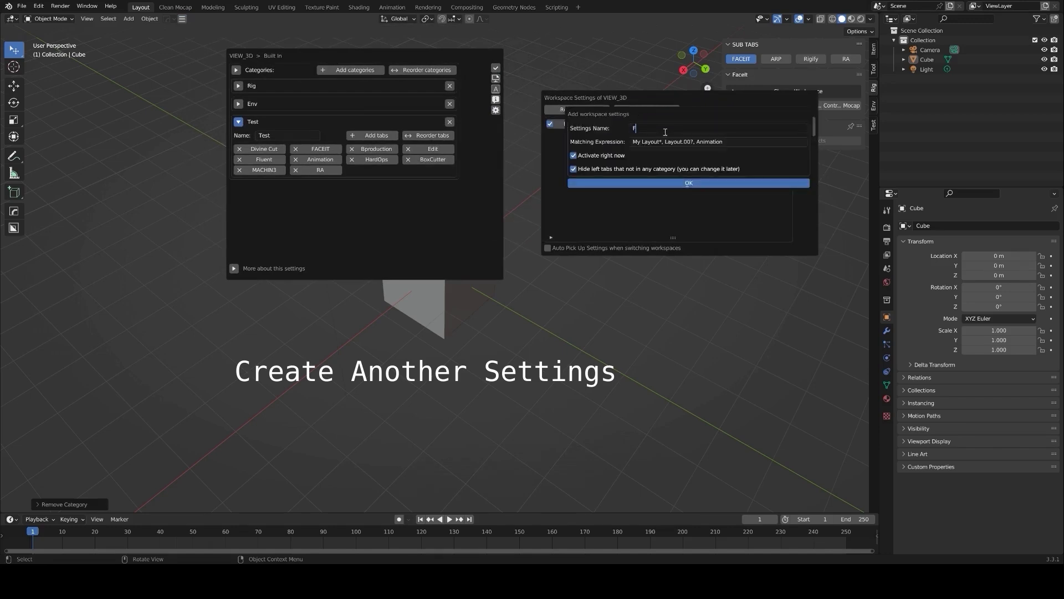
{"action": "type", "text": "For Test"}
{"action": "key", "text": "Return"}
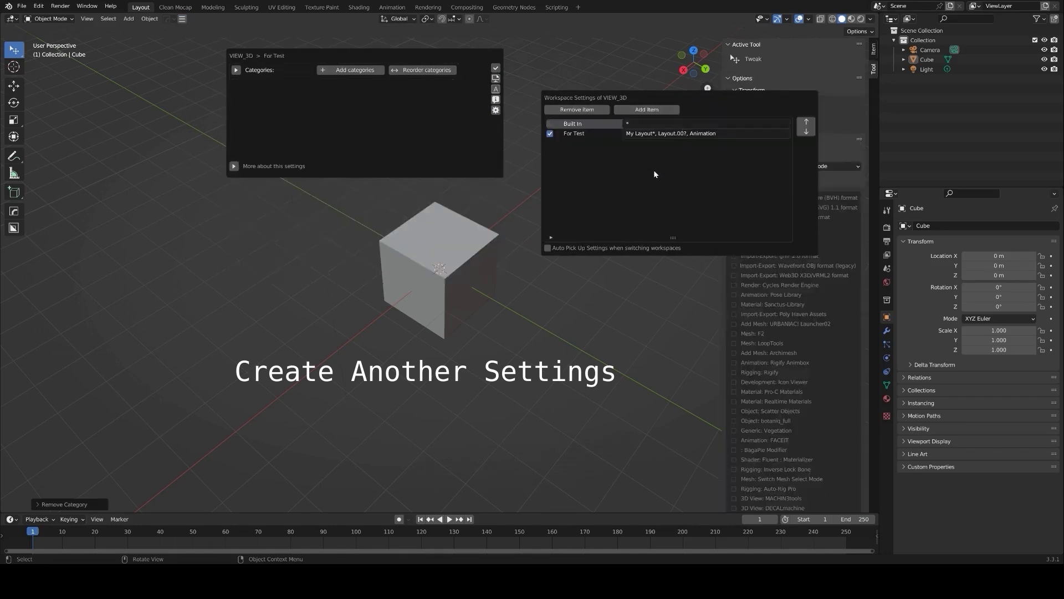
Add the categories Test, Mat and Cat Name to the For Test settings
{"action": "left_click", "coordinate": [234, 166]}
{"action": "left_click", "coordinate": [234, 166]}
{"action": "left_click", "coordinate": [350, 70]}
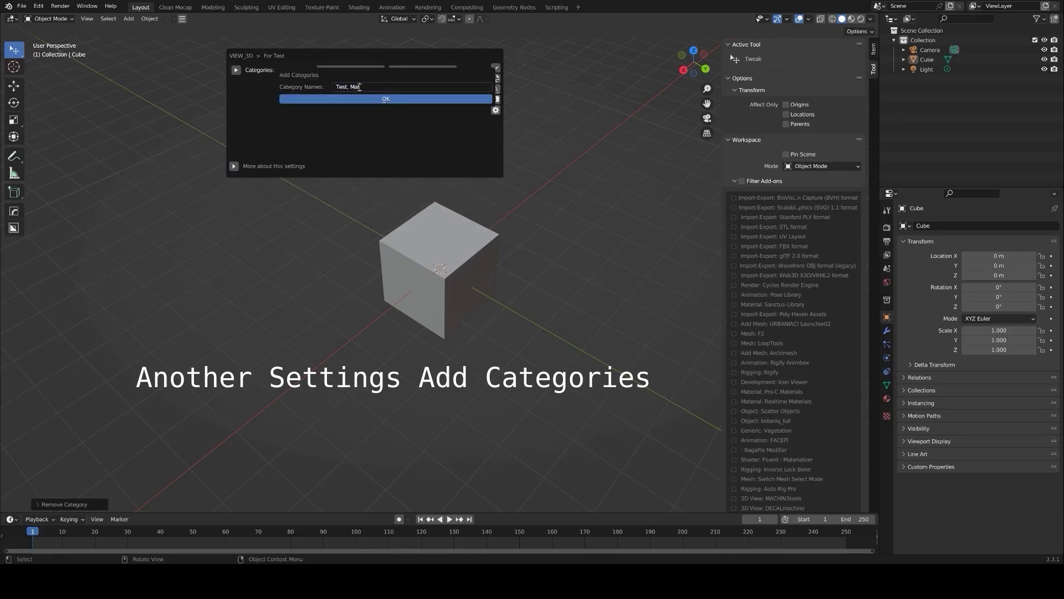
{"action": "key", "text": "Return"}
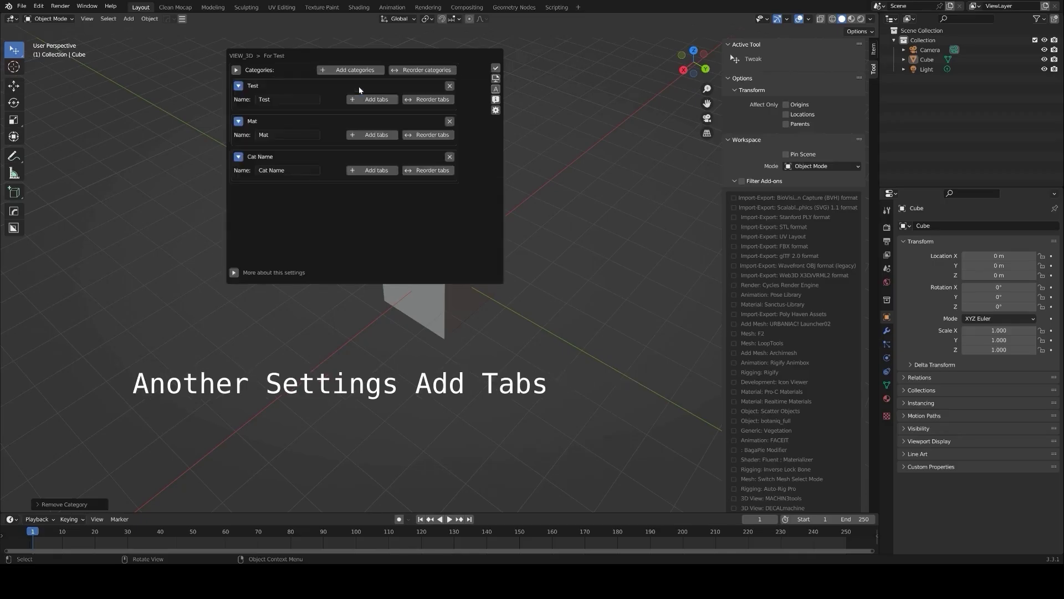
Add the polygoniq, Divine Cut, FACEIT, Bproduction, ARP, Fluent and Rigify tabs to the Test category
{"action": "left_click", "coordinate": [382, 100]}
{"action": "left_click", "coordinate": [319, 139]}
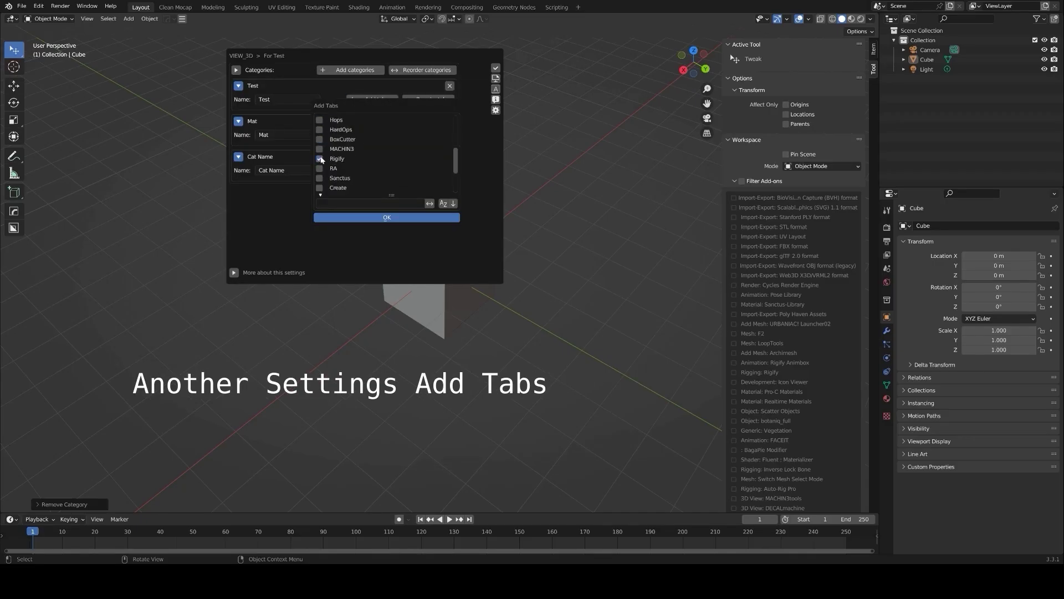
{"action": "scroll", "coordinate": [441, 160], "scroll_direction": "down", "scroll_amount": 3}
{"action": "left_click", "coordinate": [387, 217]}
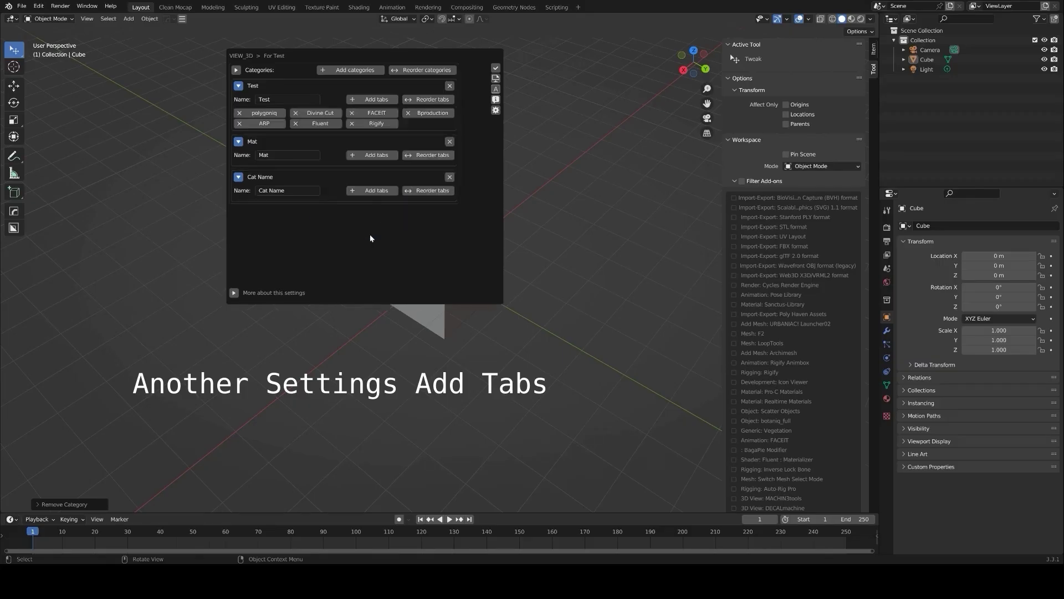
Add the FACEIT, Bproduction, URBANIAC!, Fluent, Animation, Hops, HardOps, Rigify, RA and Sanctus tabs to the Mat category
{"action": "left_click", "coordinate": [376, 155]}
{"action": "scroll", "coordinate": [399, 225], "scroll_direction": "down", "scroll_amount": 2}
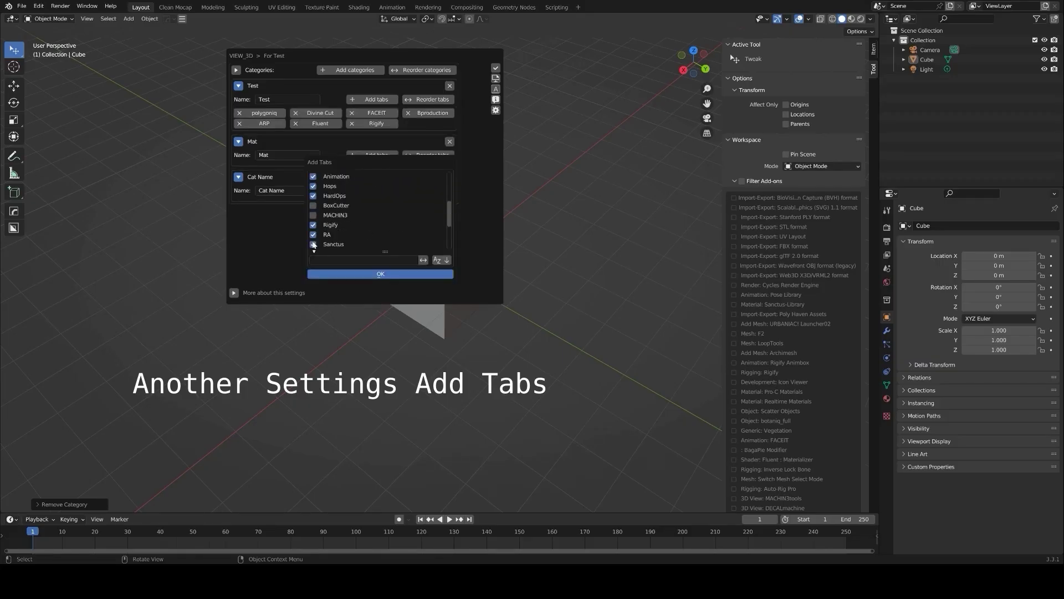
{"action": "left_click", "coordinate": [380, 274]}
Add the URBANIAC!, Edit, BoxCutter, MACHIN3, Sanctus, 3D-Print and View tabs to Cat Name and apply the settings
{"action": "left_click", "coordinate": [372, 221]}
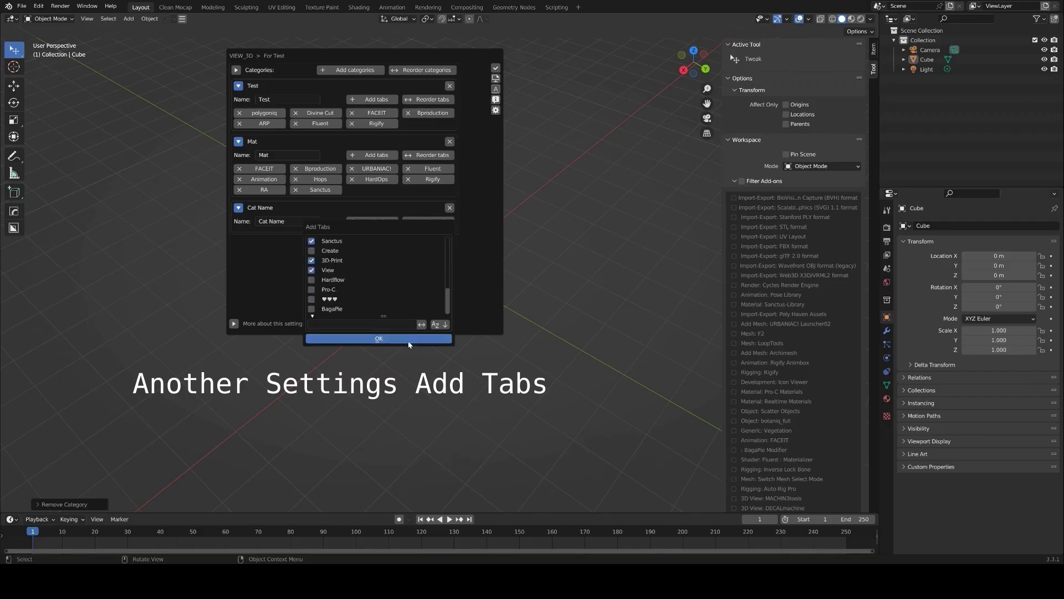
{"action": "left_click", "coordinate": [378, 339]}
{"action": "left_click", "coordinate": [496, 68]}
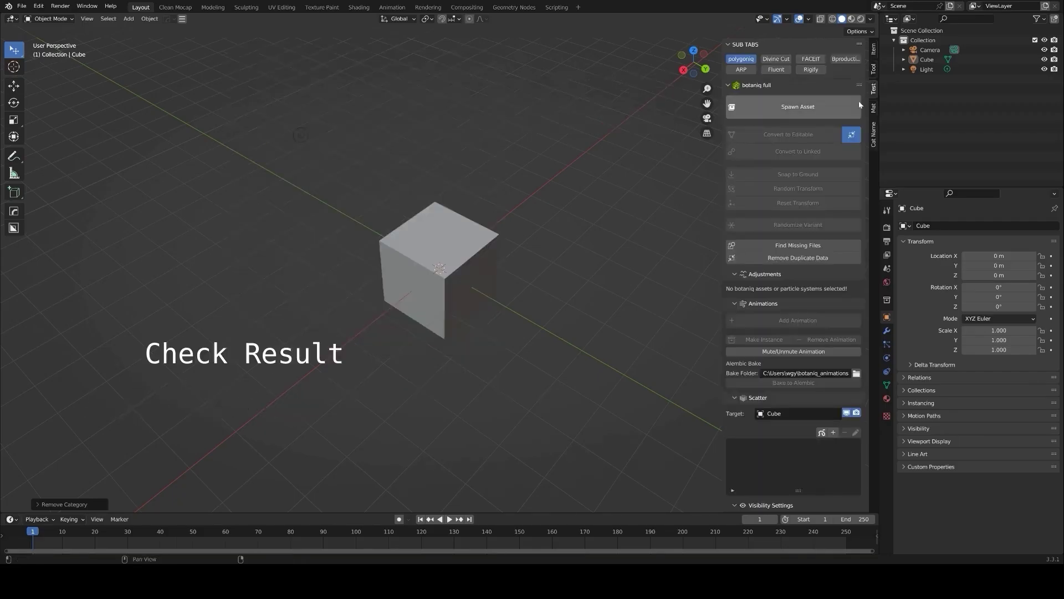
Check the new sidebar categories by switching through their sub tabs and collapsing the add-on panels
{"action": "left_click", "coordinate": [811, 59]}
{"action": "left_click", "coordinate": [811, 69]}
{"action": "left_click", "coordinate": [776, 69]}
{"action": "scroll", "coordinate": [783, 65], "scroll_direction": "down", "scroll_amount": 4, "text": "ctrl"}
{"action": "left_click", "coordinate": [782, 63]}
{"action": "left_click", "coordinate": [769, 91], "text": "ctrl"}
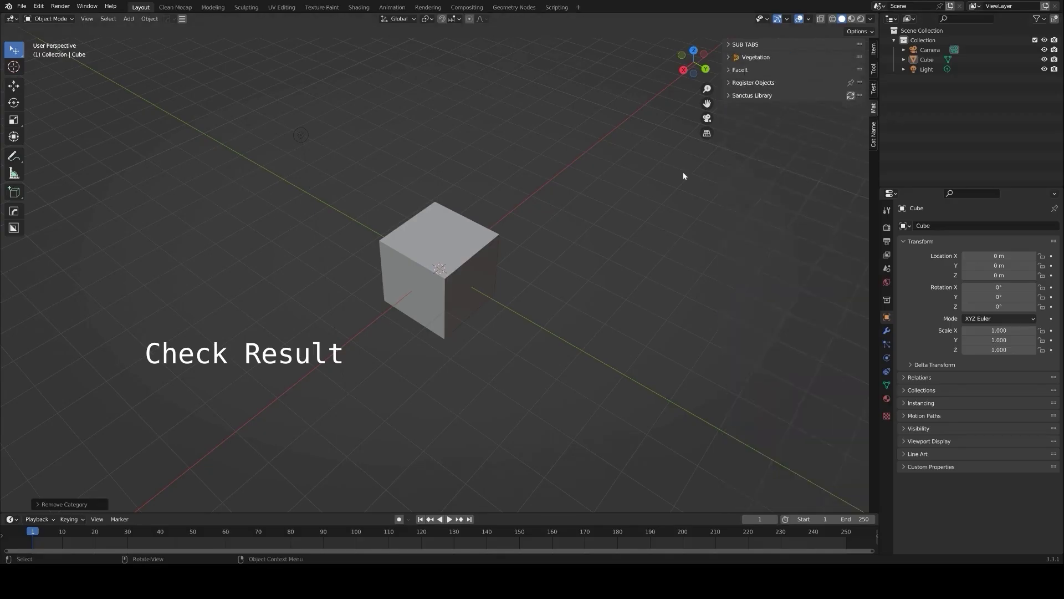
Add Realtime Materials as an exception tab for the For Test settings' option to hide left tabs, and apply the settings
{"action": "left_click", "coordinate": [182, 19]}
{"action": "left_click", "coordinate": [201, 312]}
{"action": "left_click", "coordinate": [357, 325]}
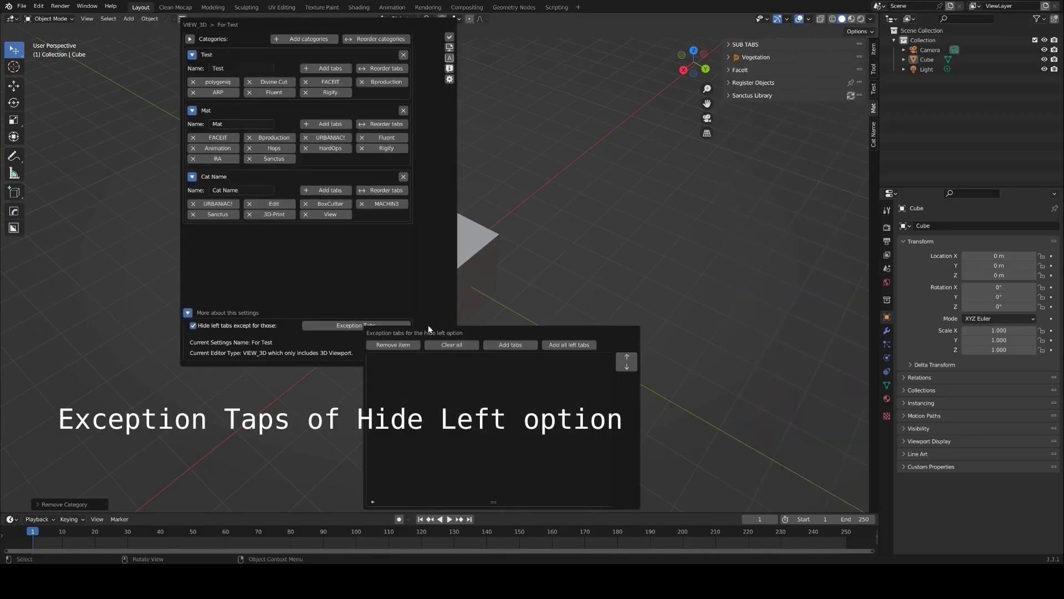
{"action": "left_click", "coordinate": [569, 233]}
{"action": "left_click", "coordinate": [502, 252]}
{"action": "left_click", "coordinate": [570, 369]}
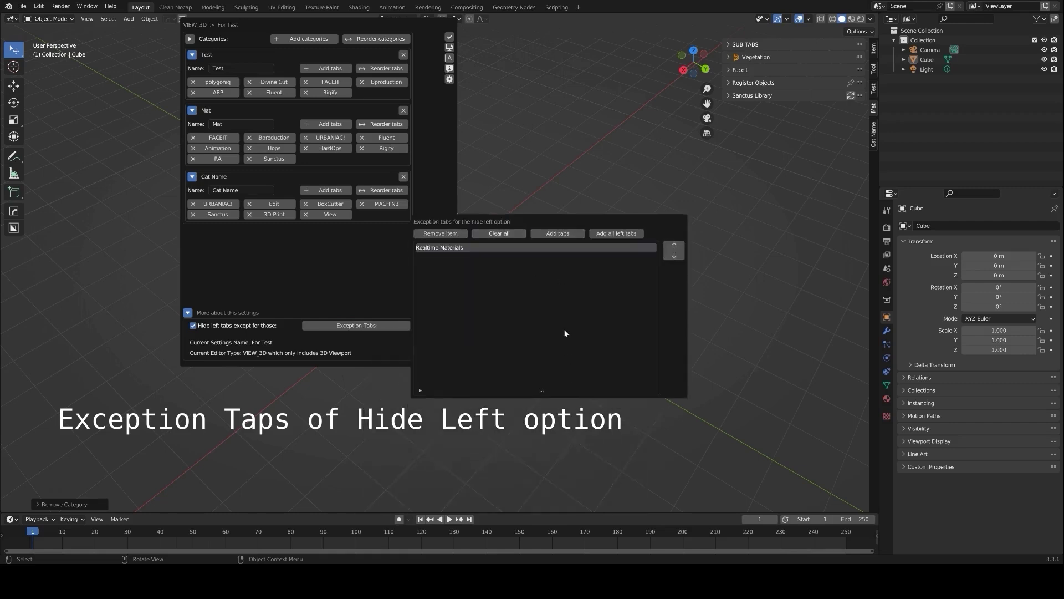
{"action": "left_click", "coordinate": [449, 36]}
{"action": "left_click", "coordinate": [808, 64]}
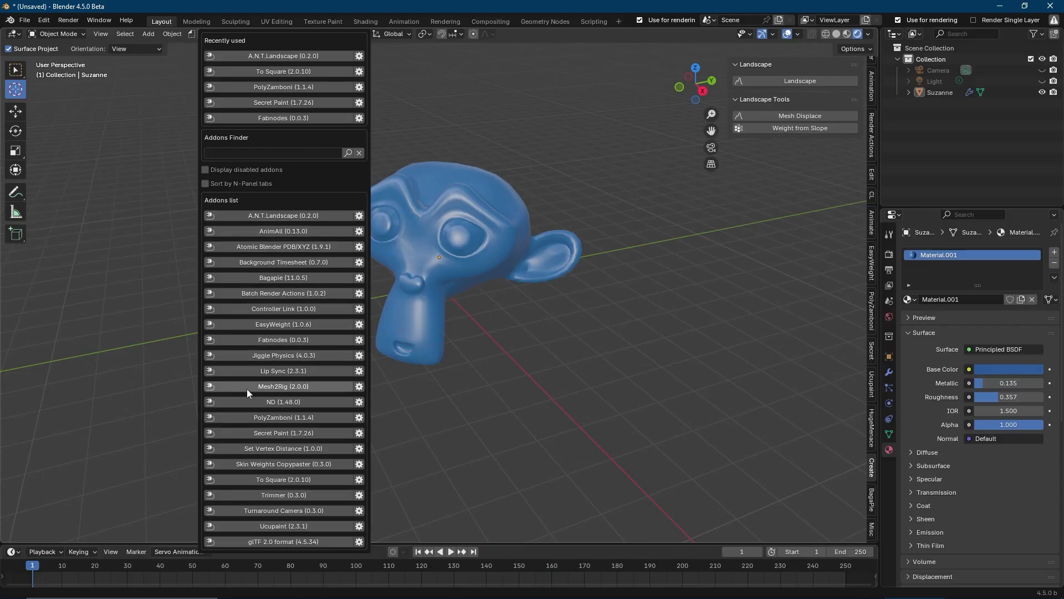
Sort the add-ons list by N-Panel tabs, look inside its Animation category, and restore the unsorted list
{"action": "left_click", "coordinate": [207, 184]}
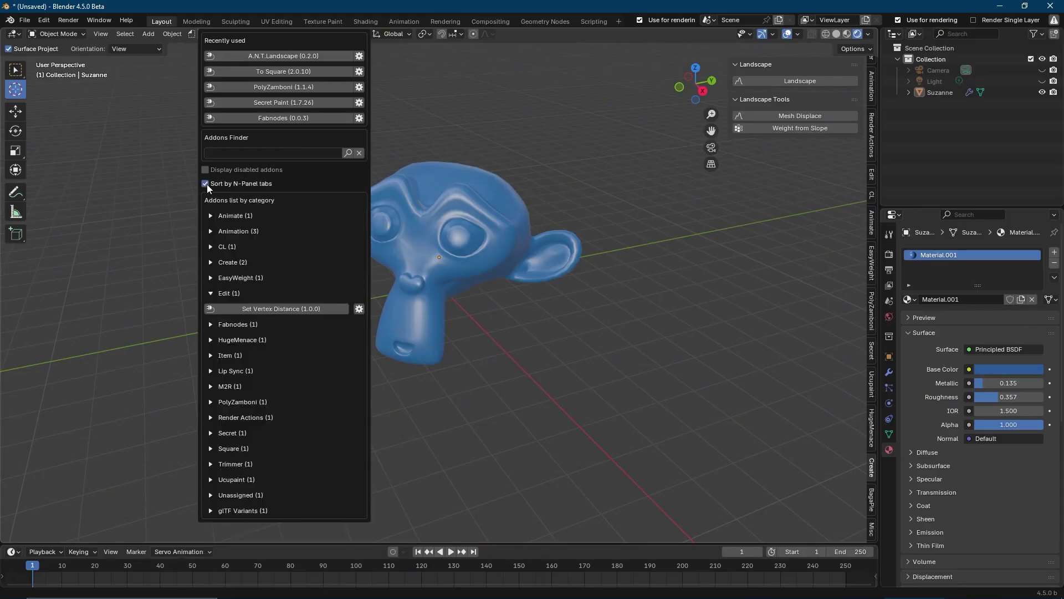
{"action": "left_click", "coordinate": [211, 231]}
{"action": "left_click", "coordinate": [218, 298]}
{"action": "left_click", "coordinate": [205, 184]}
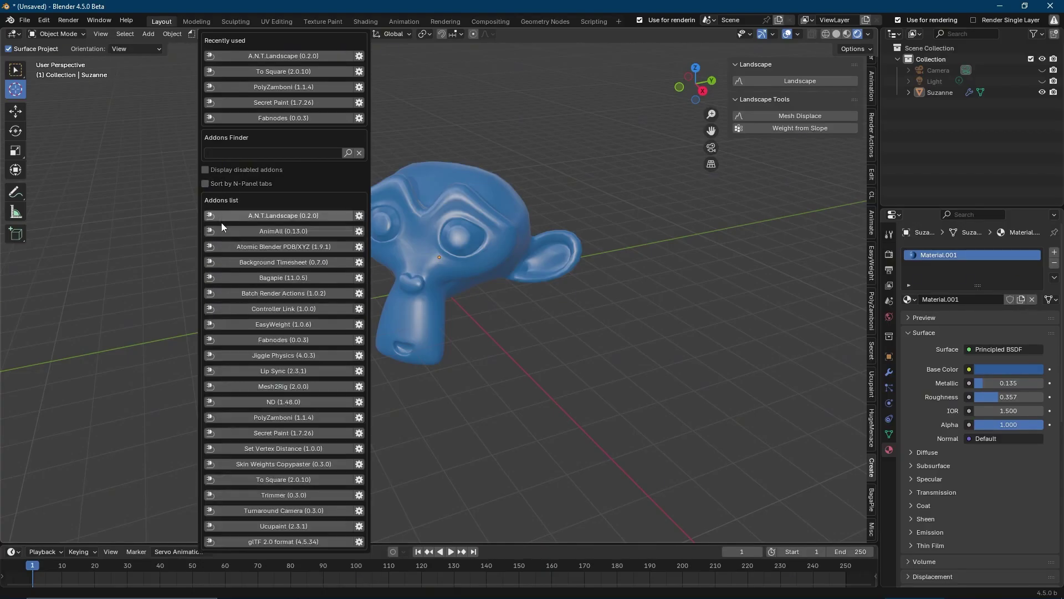
Show the sidebar panels of Batch Render Actions and Mesh2Rig from the add-ons list
{"action": "left_click", "coordinate": [233, 291]}
{"action": "left_click", "coordinate": [201, 35]}
{"action": "left_click", "coordinate": [274, 386]}
{"action": "left_click", "coordinate": [202, 34]}
{"action": "left_click", "coordinate": [361, 310]}
{"action": "left_click", "coordinate": [763, 131]}
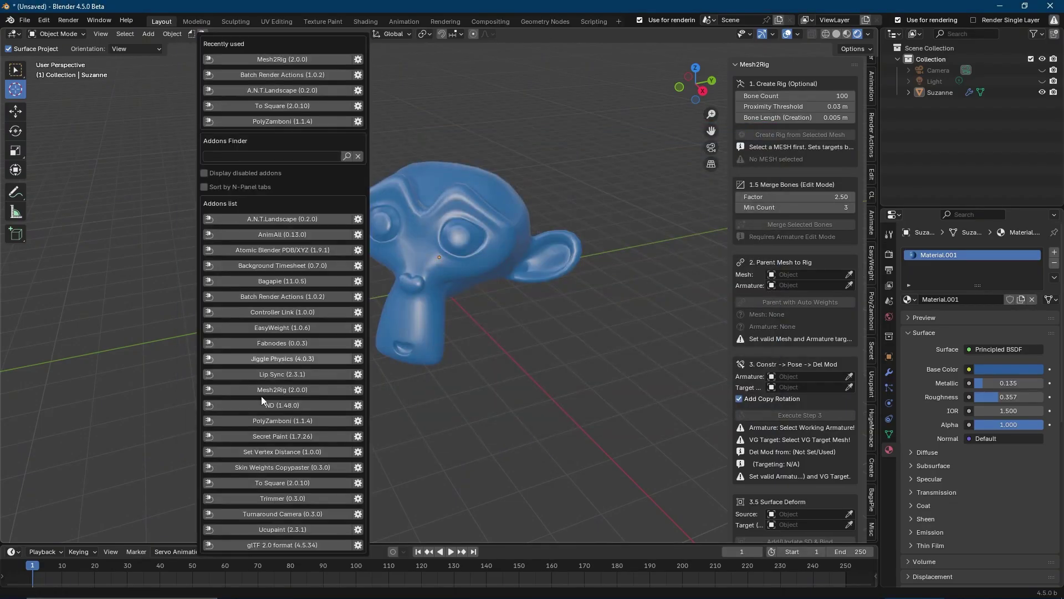
Show A.N.T.Landscape from the recently used add-ons, and open the Addons Finder search for entry
{"action": "left_click", "coordinate": [263, 90]}
{"action": "left_click", "coordinate": [201, 35]}
{"action": "left_click", "coordinate": [226, 155]}
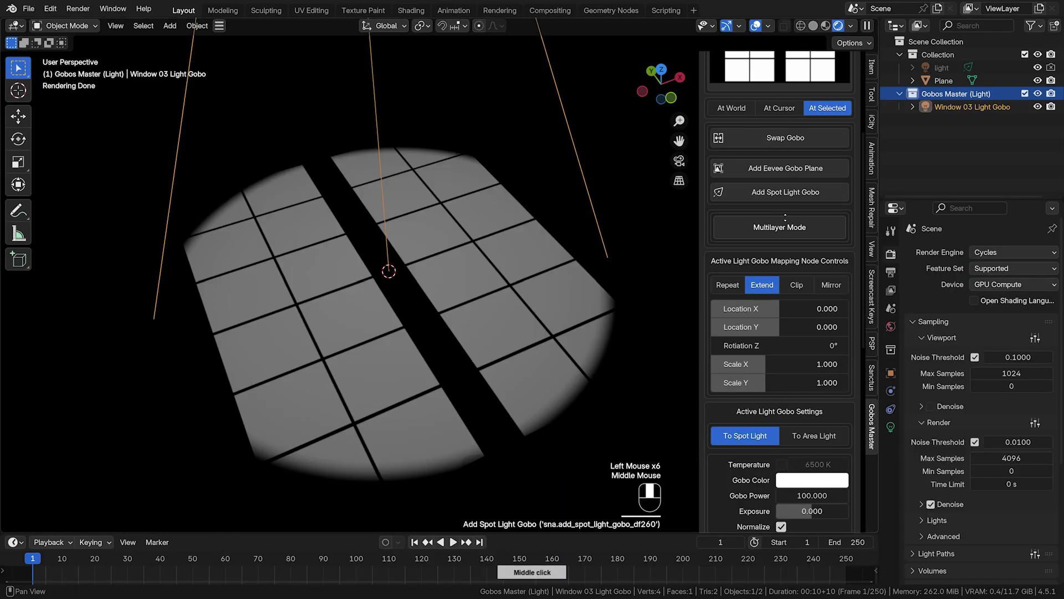
Enable Multilayer Mode on the Window 03 light gobo and layer foliage gobos over it, with Tree Top 01 in Clip mapping on layer 3
{"action": "left_click", "coordinate": [751, 237]}
{"action": "left_click", "coordinate": [733, 327]}
{"action": "scroll", "coordinate": [779, 277], "scroll_direction": "down", "scroll_amount": 3}
{"action": "left_click", "coordinate": [796, 296]}
{"action": "mouse_move", "coordinate": [773, 320]}
{"action": "left_mouse_down"}
{"action": "mouse_move", "coordinate": [794, 323]}
{"action": "mouse_move", "coordinate": [776, 323]}
{"action": "left_mouse_up"}
{"action": "key", "text": "BackSpace"}
{"action": "middle_click_drag", "start_coordinate": [741, 321], "coordinate": [740, 430]}
{"action": "left_click", "coordinate": [746, 316]}
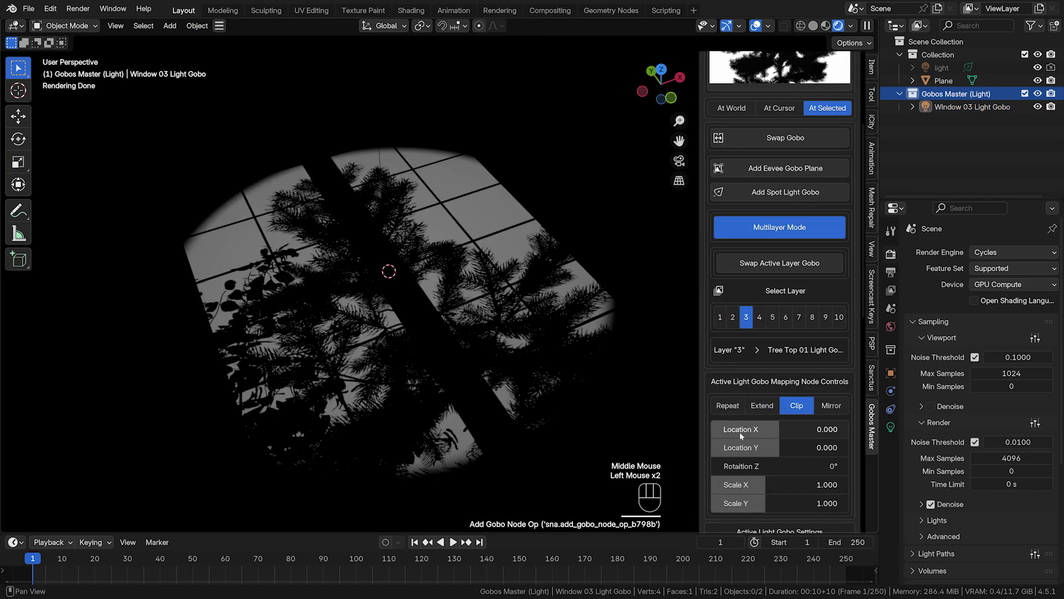